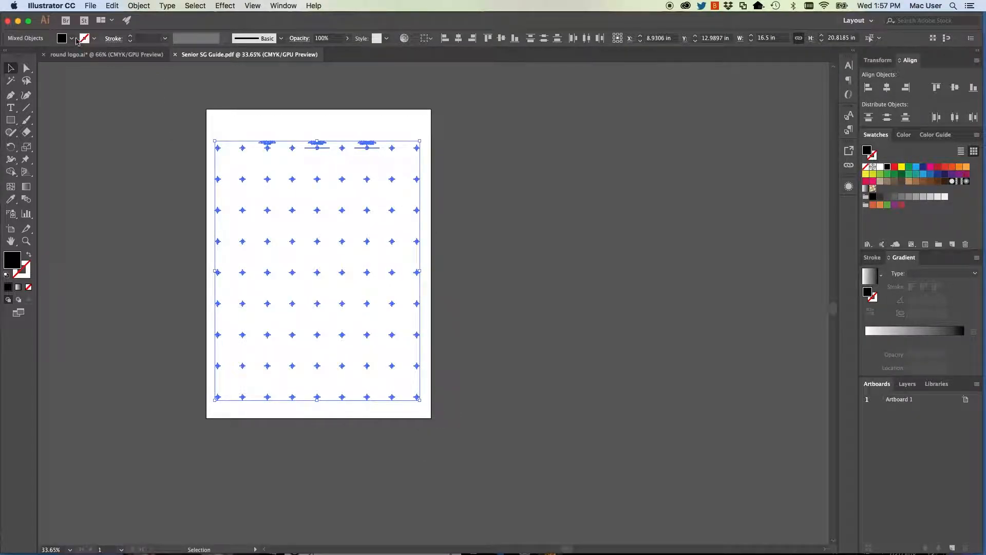
Set the fill of all the selected guide marks to the Registration swatch.
{"action": "left_click", "coordinate": [72, 38]}
{"action": "left_click", "coordinate": [14, 56]}
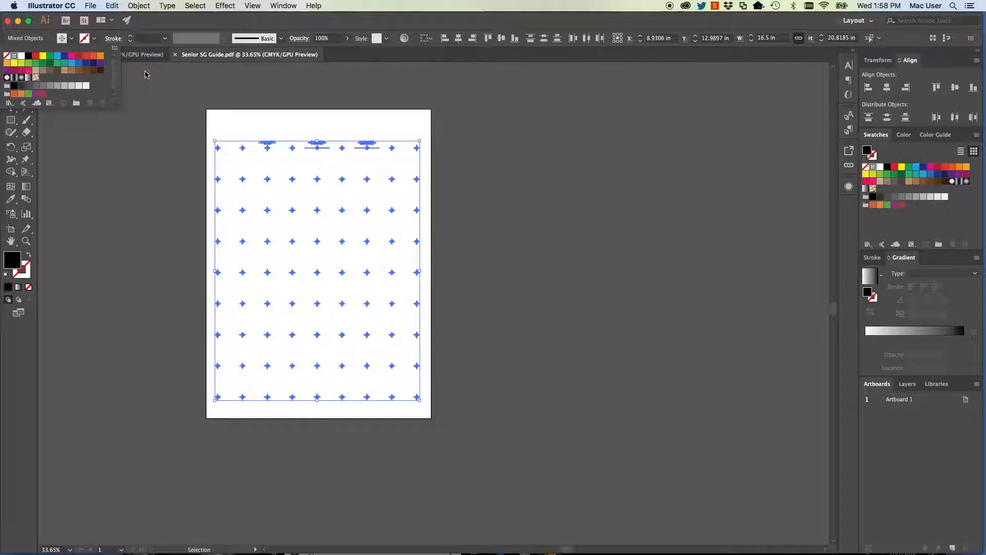
{"action": "left_click", "coordinate": [146, 117]}
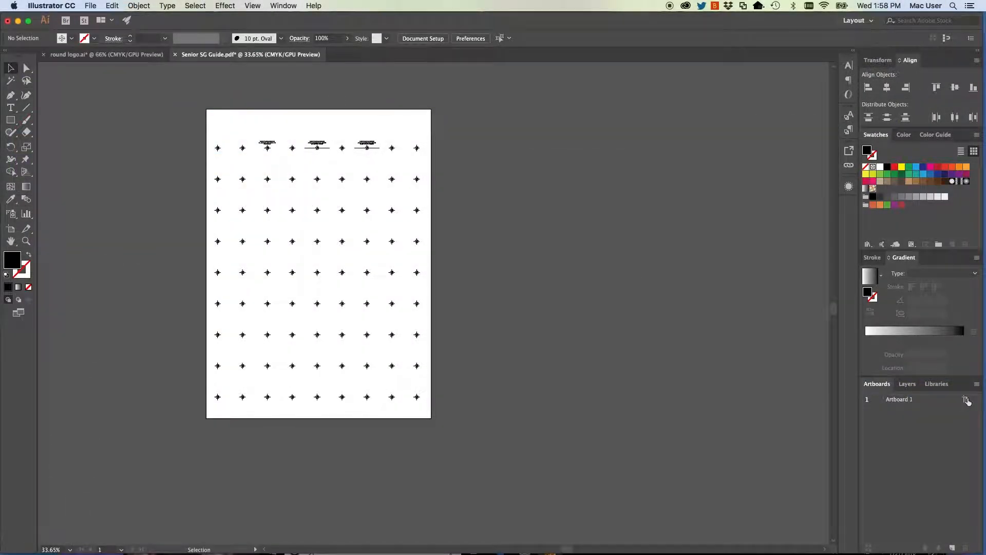
Resize the artboard to 13 in wide by 19 in high.
{"action": "left_click", "coordinate": [966, 399]}
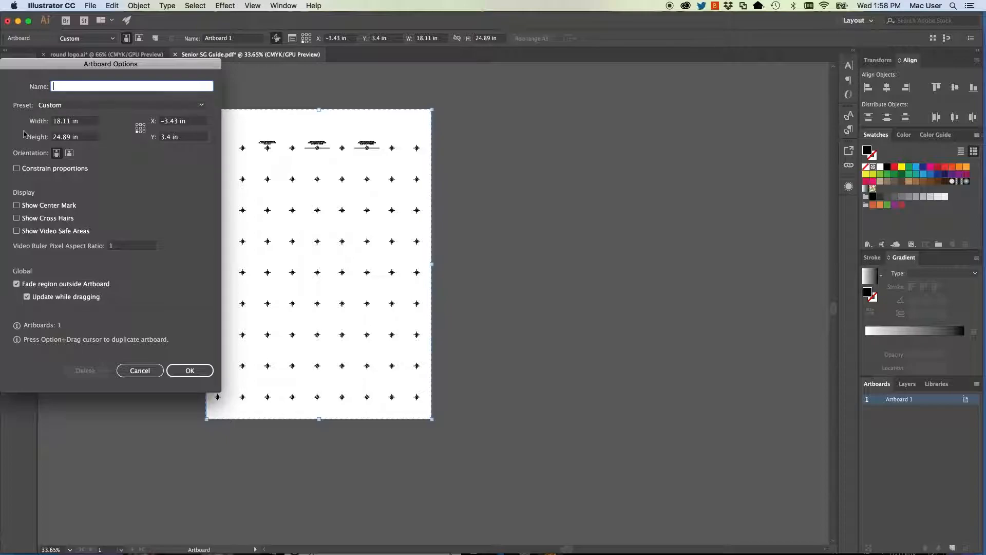
{"action": "double_click", "coordinate": [72, 121]}
{"action": "type", "text": "13"}
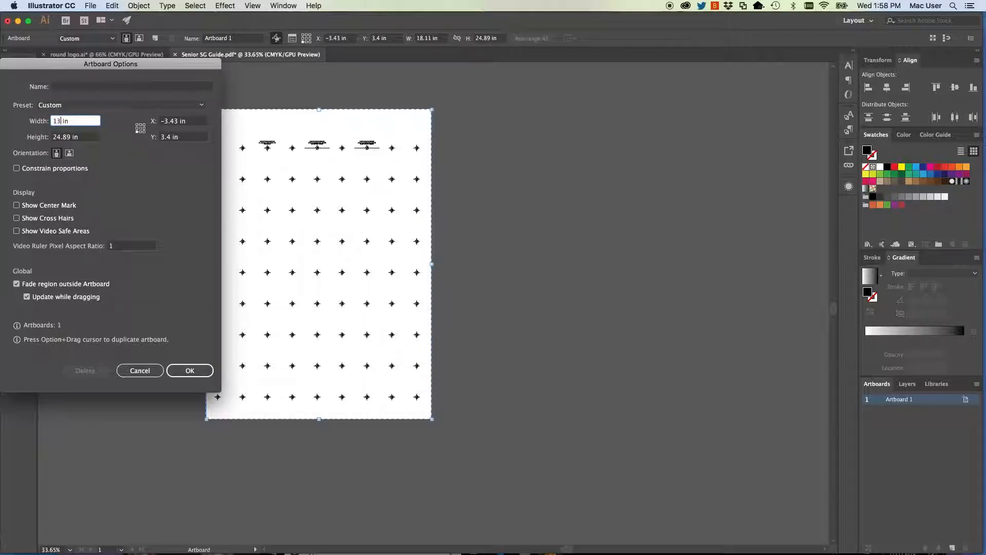
{"action": "key", "text": "Tab"}
{"action": "type", "text": "19"}
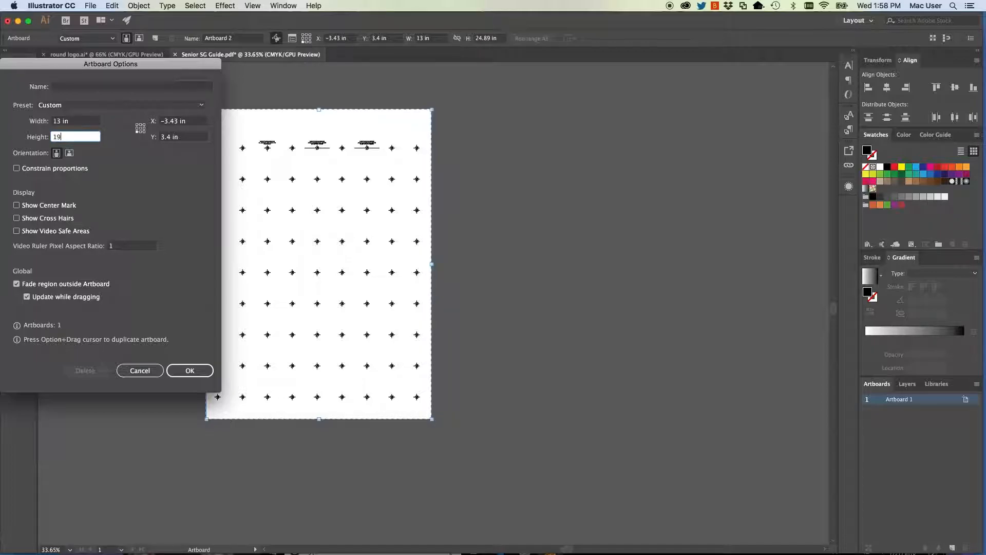
{"action": "key", "text": "Tab"}
{"action": "left_click", "coordinate": [196, 374]}
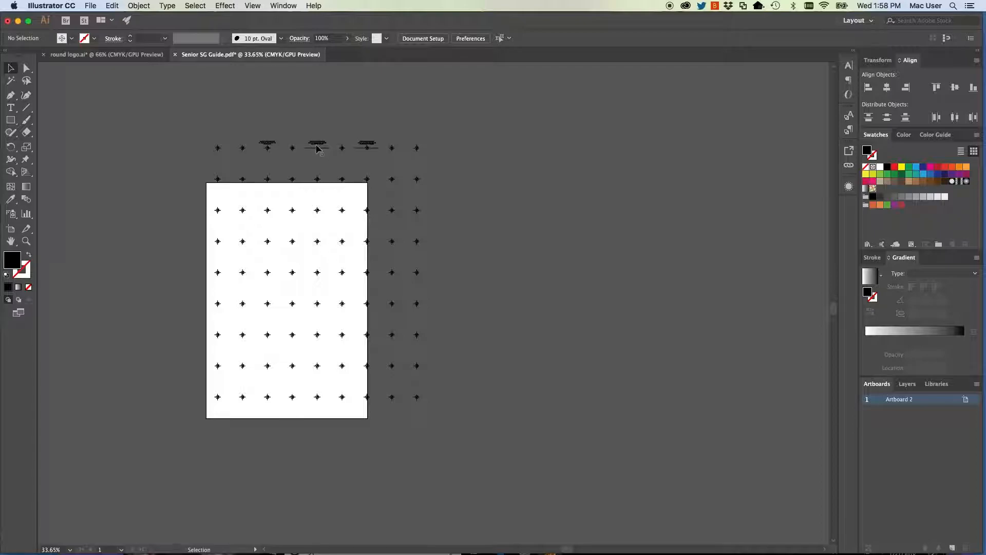
Move all the registration marks so the labelled top row sits just inside the artboard's upper edge, centred horizontally.
{"action": "key", "text": "a"}
{"action": "key", "text": "super+a"}
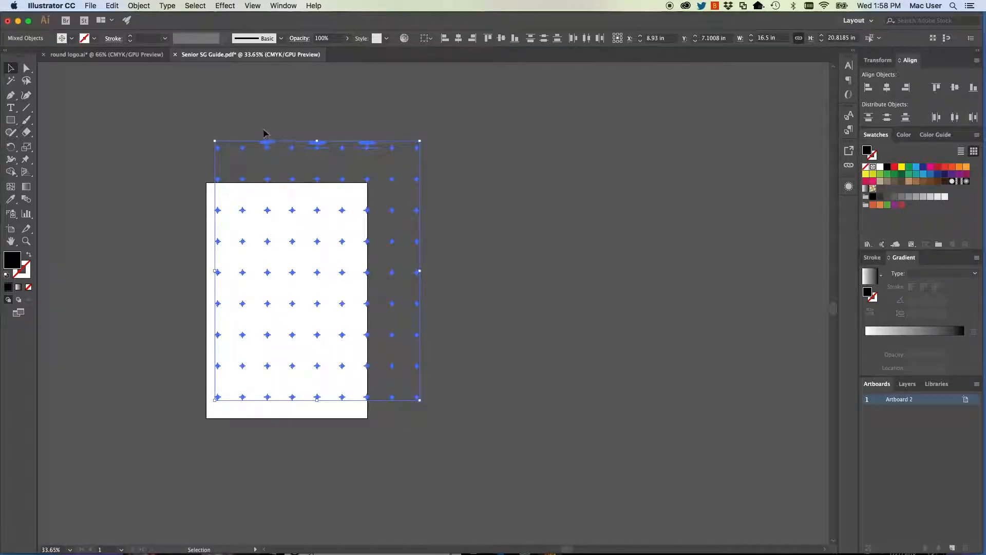
{"action": "left_click_drag", "start_coordinate": [317, 149], "coordinate": [289, 197]}
{"action": "left_click", "coordinate": [308, 126]}
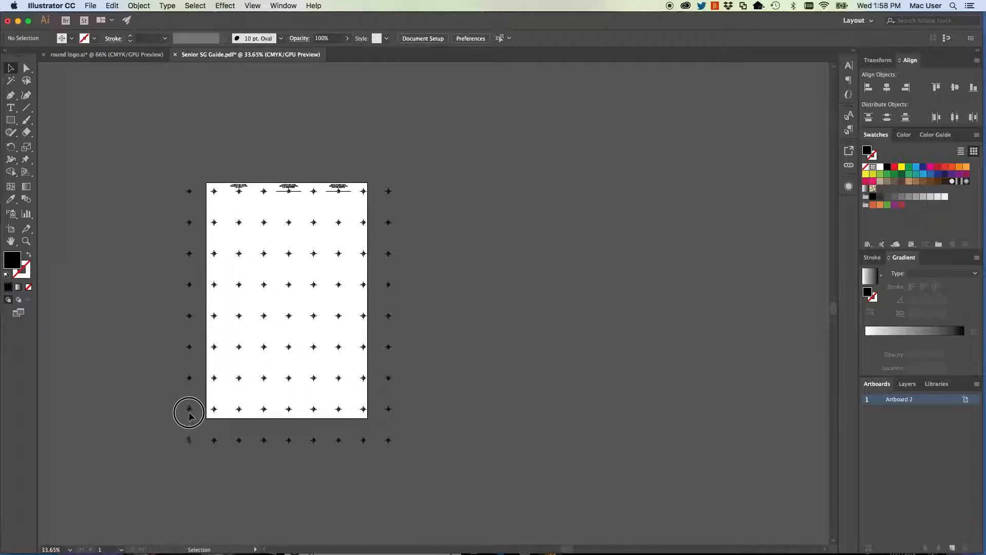
Delete the registration marks outside the artboard: the columns on both sides and the row below it.
{"action": "left_click", "coordinate": [193, 441]}
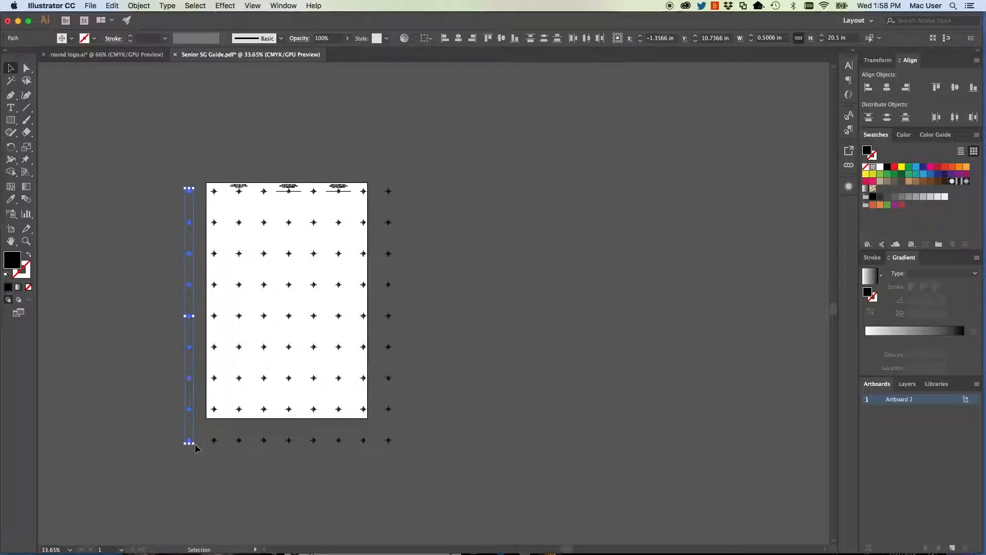
{"action": "key", "text": "Delete"}
{"action": "left_click", "coordinate": [398, 432]}
{"action": "key", "text": "Delete"}
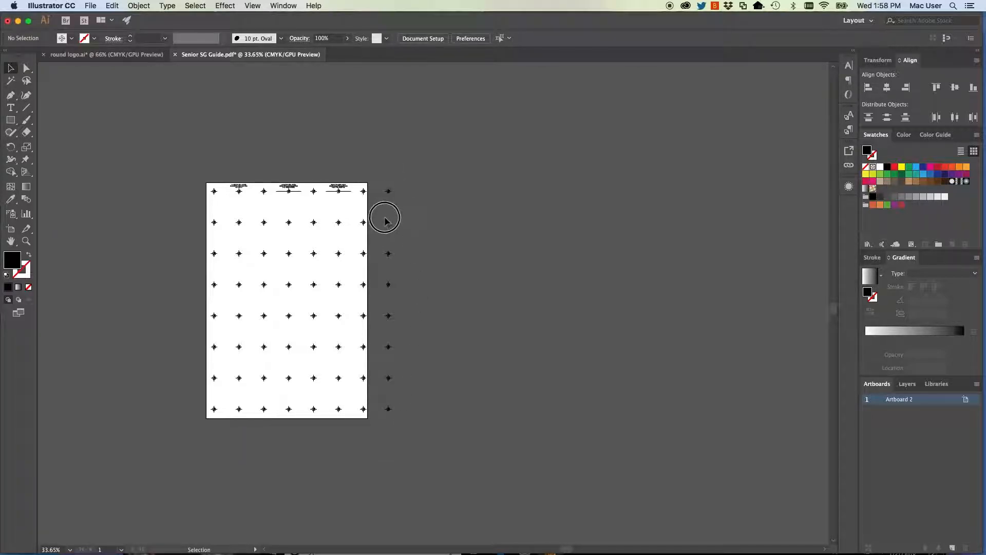
{"action": "left_click", "coordinate": [386, 411]}
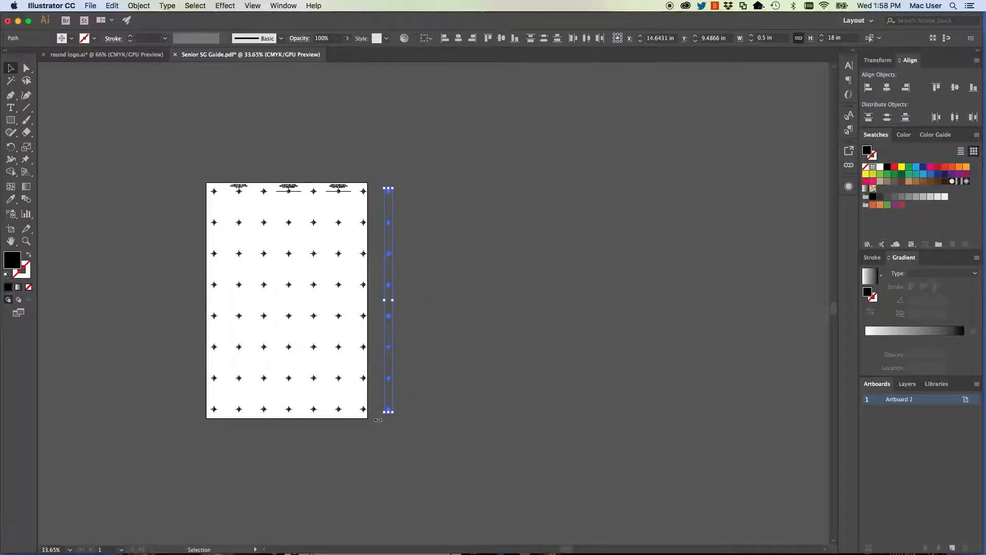
{"action": "key", "text": "Delete"}
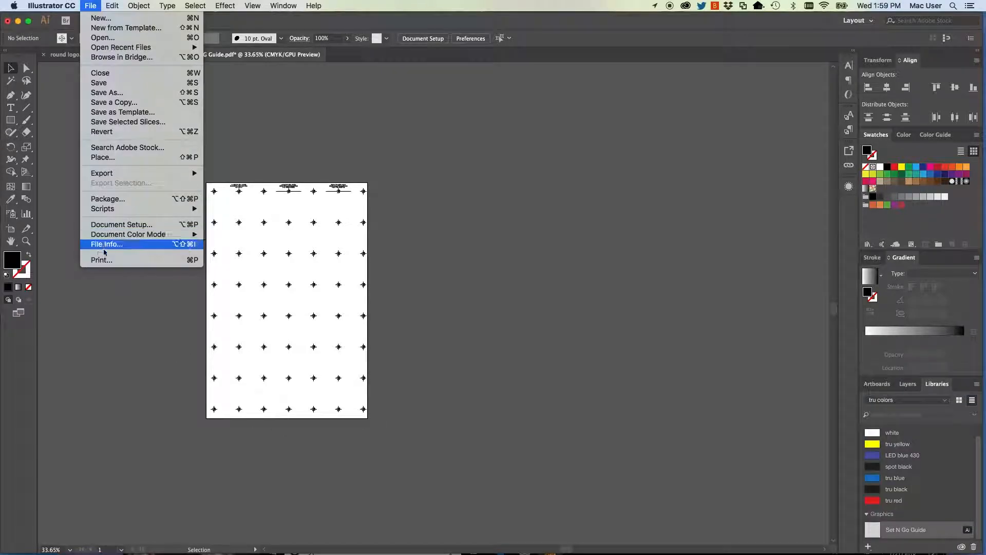
Open the print settings for the guide document.
{"action": "left_click", "coordinate": [102, 261]}
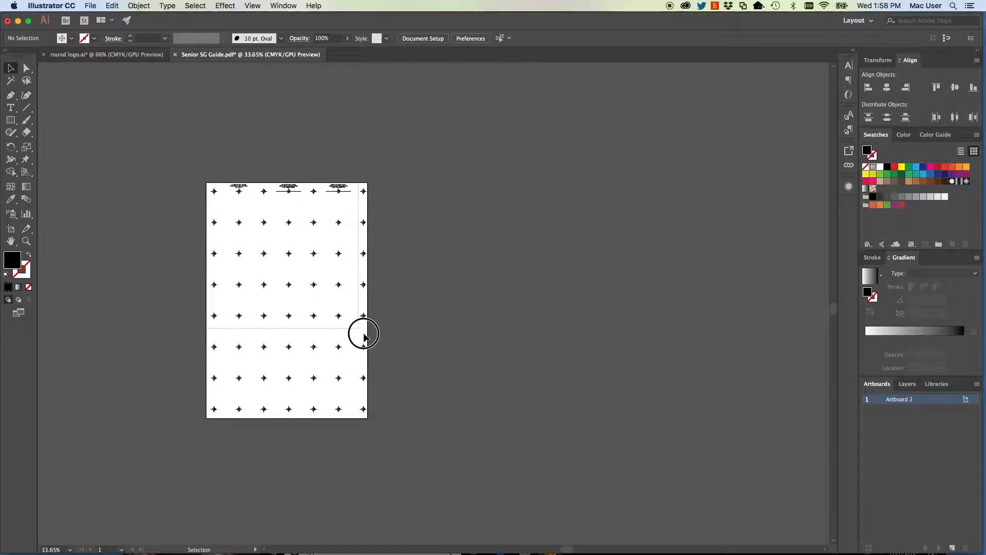
Group all the remaining registration marks and labels into one object.
{"action": "key", "text": "super+a"}
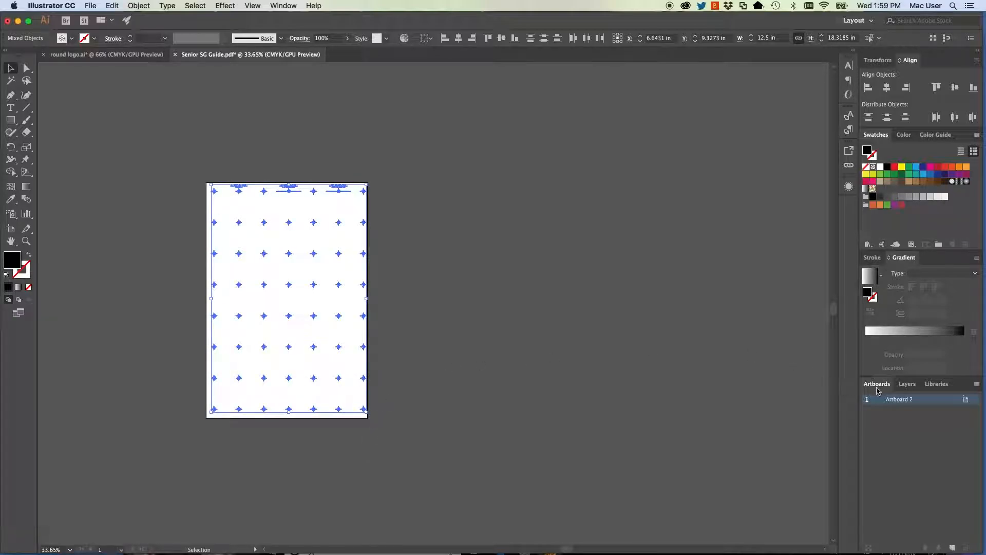
{"action": "key", "text": "a"}
{"action": "key", "text": "super+g"}
{"action": "key", "text": "v"}
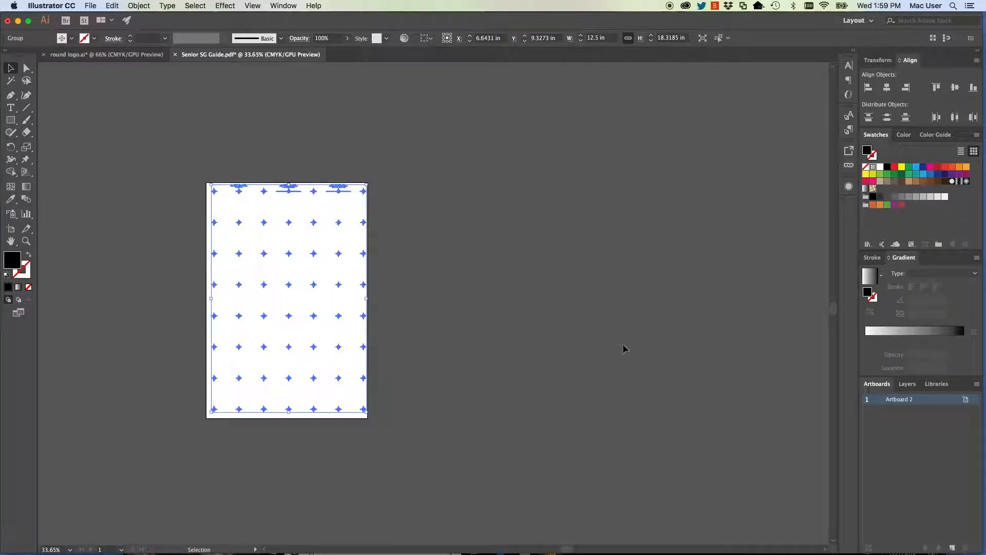
Add the grouped marks to the tru colors library as a graphic named Set N Go Guide.
{"action": "left_click", "coordinate": [943, 384]}
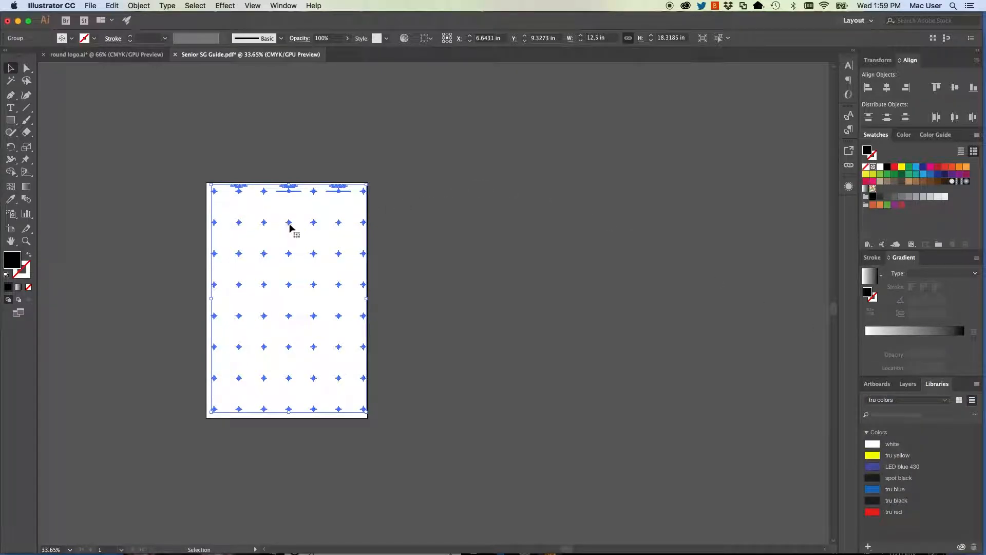
{"action": "left_click_drag", "start_coordinate": [289, 221], "coordinate": [894, 506]}
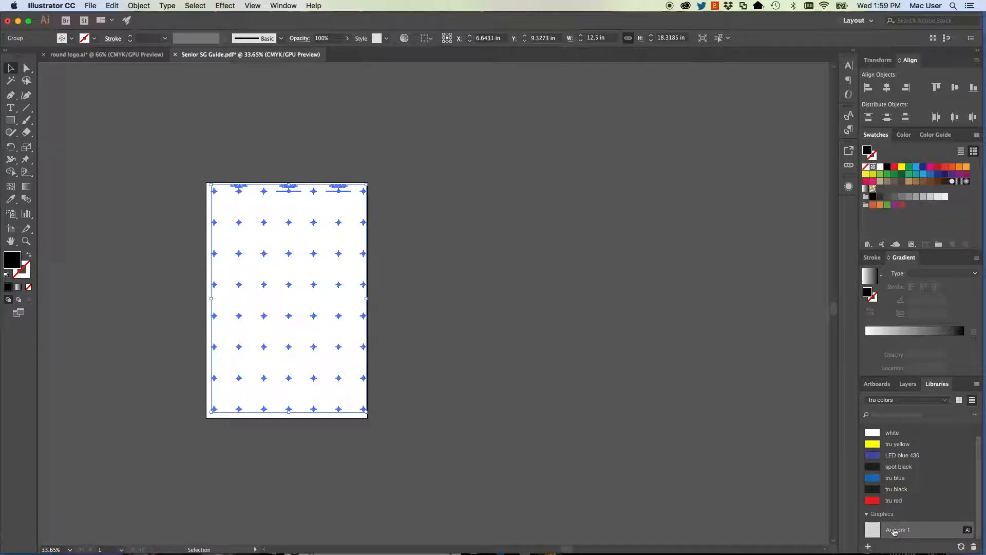
{"action": "double_click", "coordinate": [895, 530]}
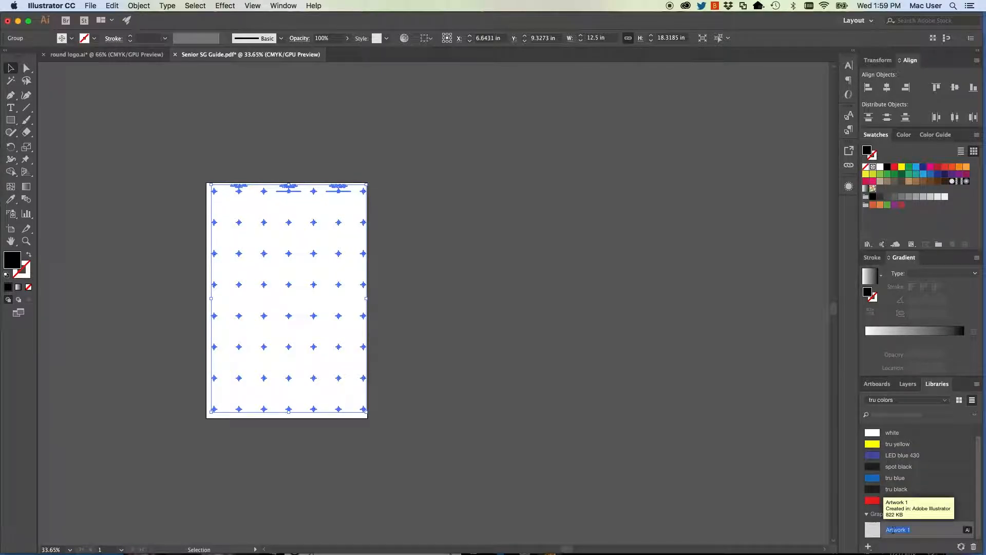
{"action": "type", "text": "Set N"}
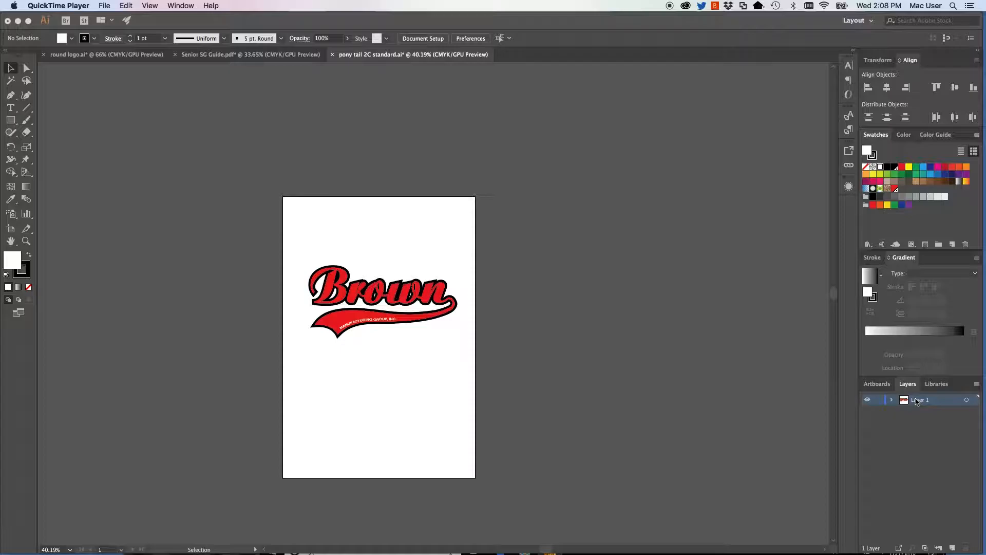
Create a layer named registration marks in the pony tail 2C standard document and place it beneath Layer 1.
{"action": "left_click", "coordinate": [977, 384]}
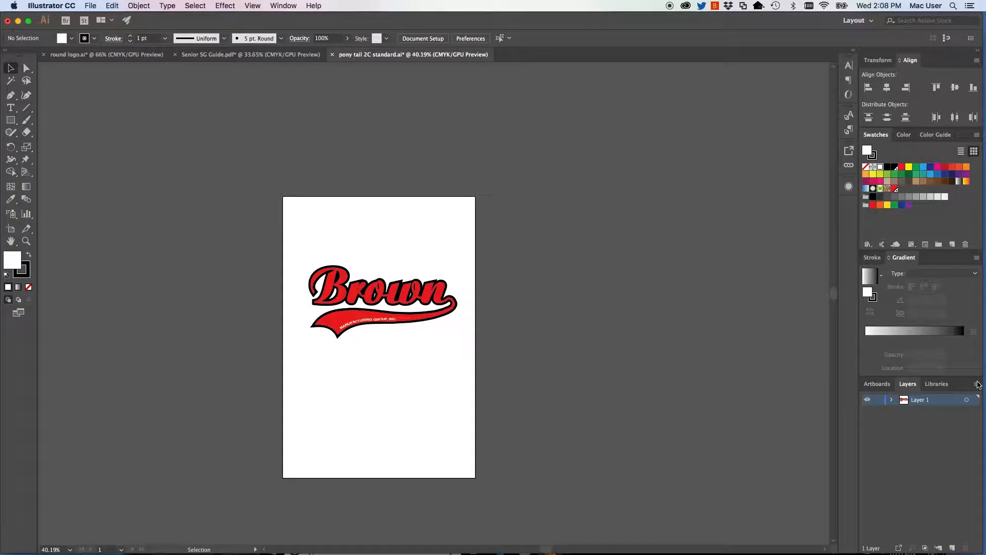
{"action": "left_click", "coordinate": [976, 385]}
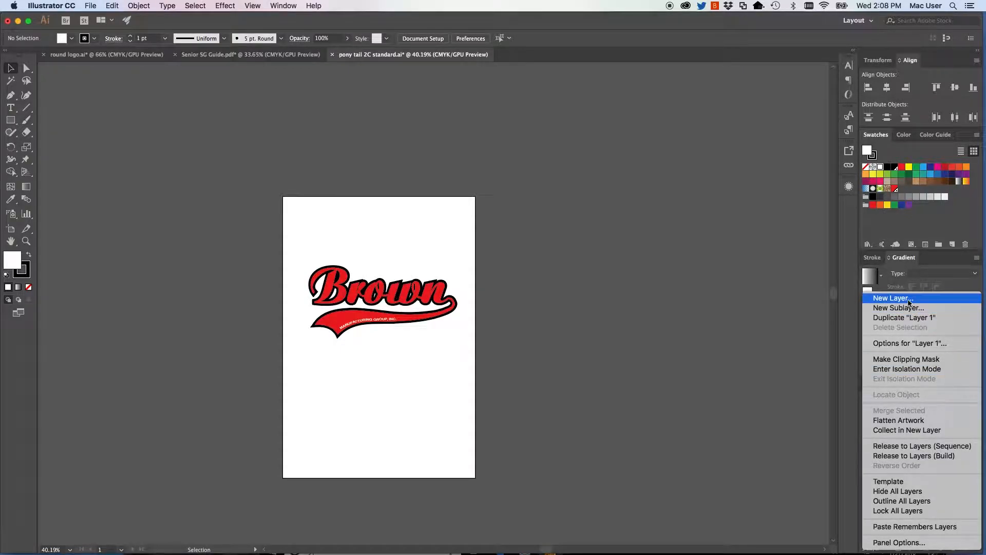
{"action": "left_click", "coordinate": [909, 299]}
{"action": "type", "text": "re"}
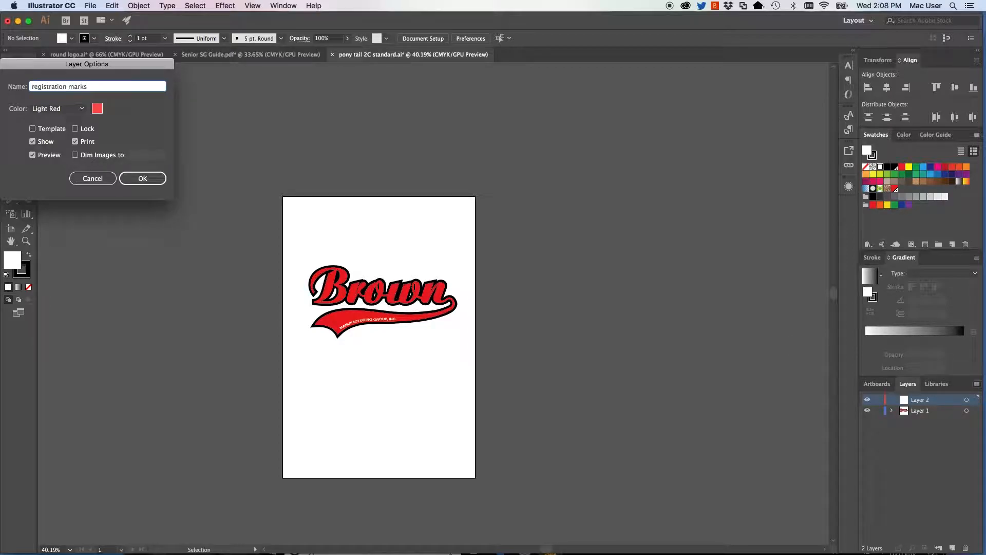
{"action": "type", "text": "gistration marks"}
{"action": "key", "text": "Return"}
{"action": "left_click_drag", "start_coordinate": [927, 403], "coordinate": [925, 417]}
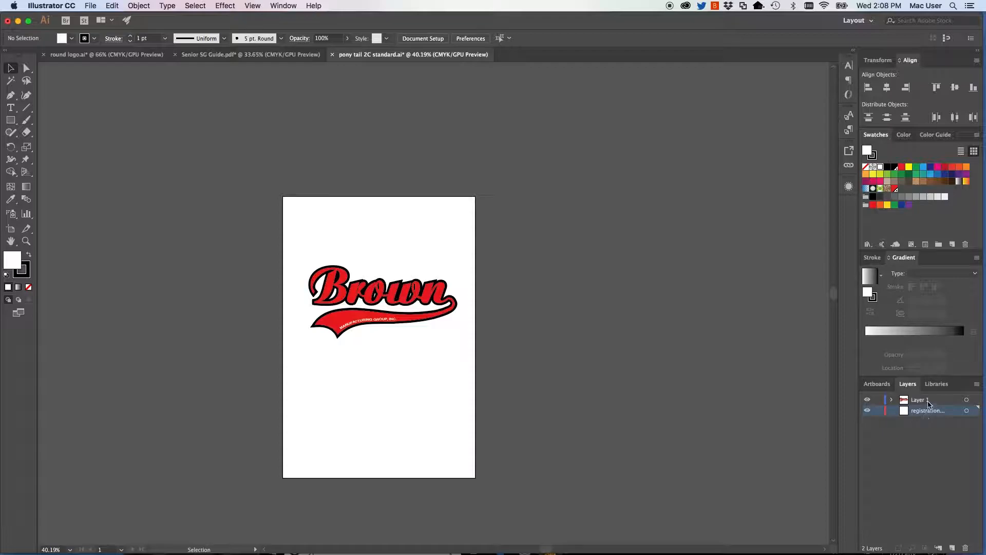
Place the Set N Go Guide library graphic on the artboard, centred at about X 6.53 in and Y 9.56 in.
{"action": "left_click", "coordinate": [936, 384]}
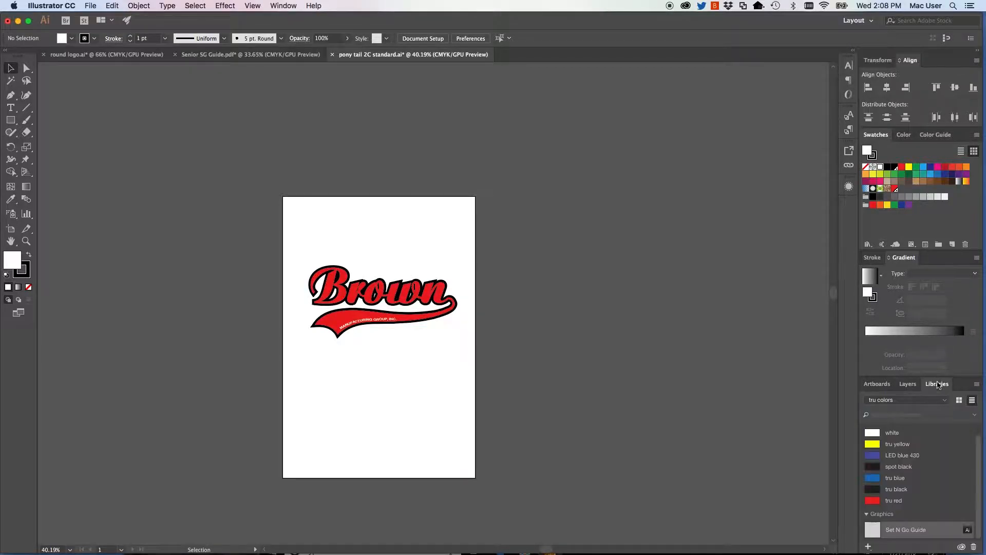
{"action": "left_click_drag", "start_coordinate": [886, 529], "coordinate": [366, 262]}
{"action": "left_click", "coordinate": [284, 199]}
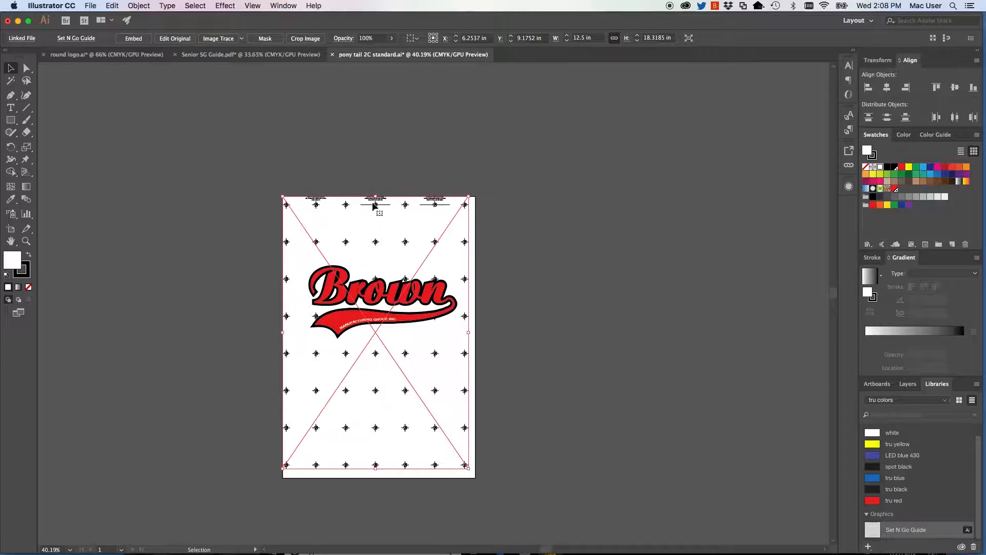
{"action": "left_click_drag", "start_coordinate": [376, 202], "coordinate": [378, 210]}
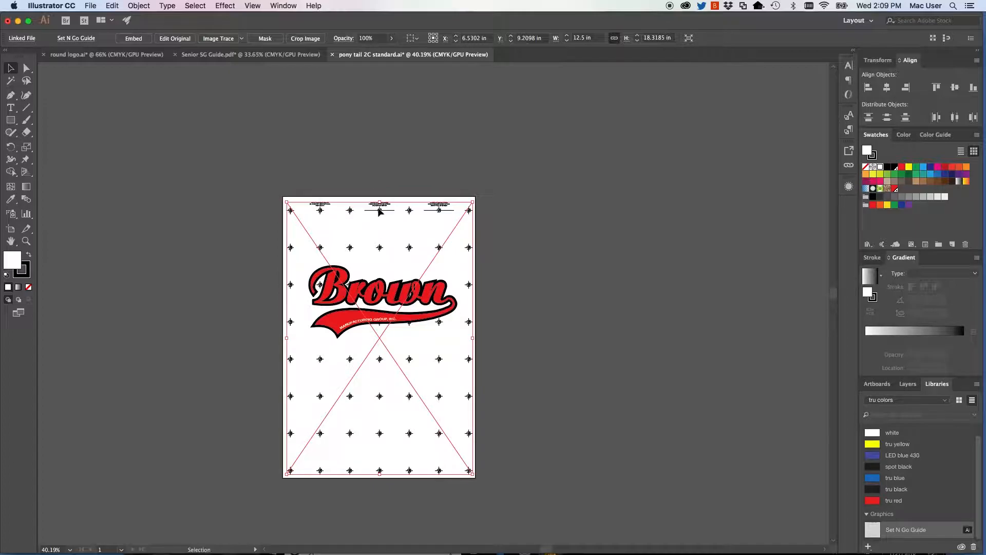
{"action": "left_click", "coordinate": [406, 177]}
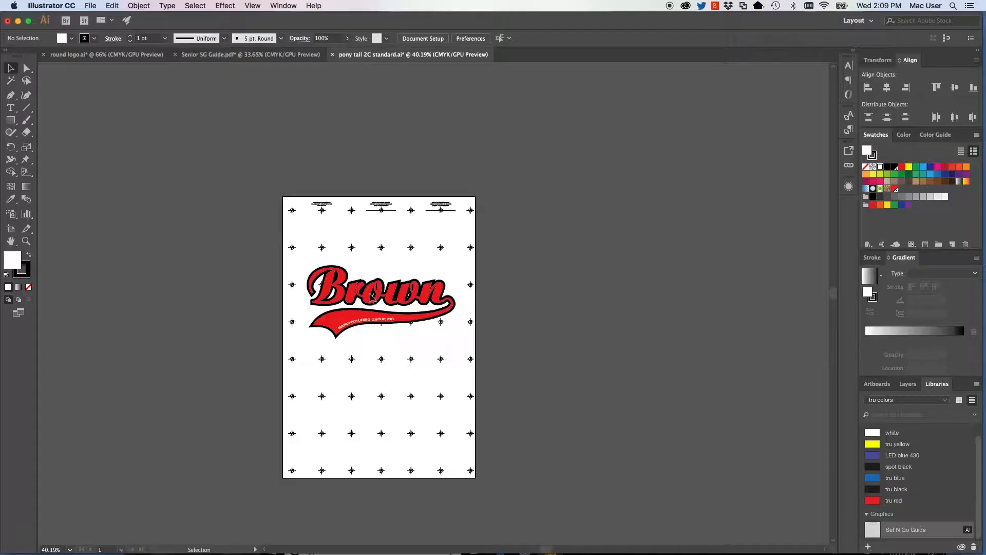
Move the Brown logo up toward the labelled top row of registration marks.
{"action": "left_click", "coordinate": [370, 293]}
{"action": "left_click_drag", "start_coordinate": [369, 293], "coordinate": [377, 274]}
{"action": "left_click", "coordinate": [531, 250]}
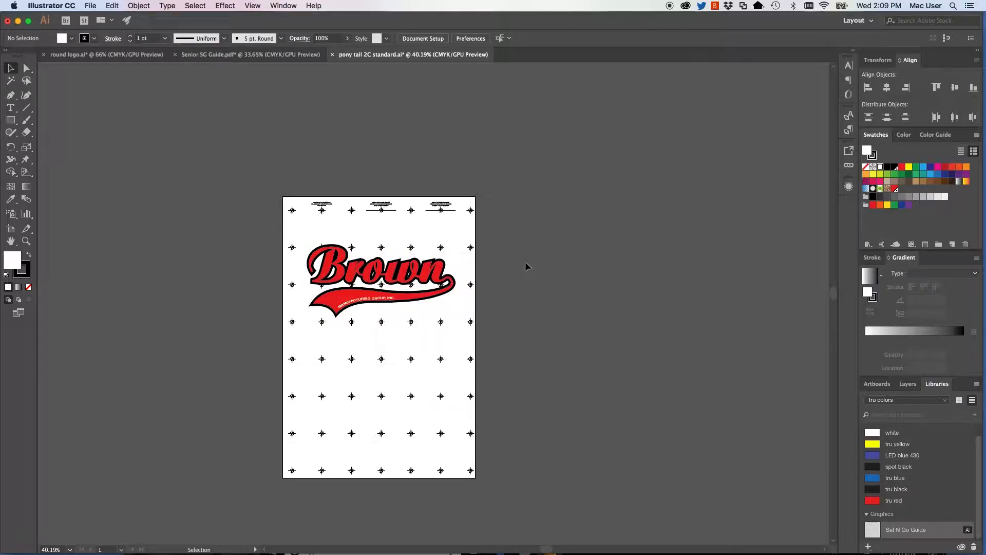
Lock Layer 1 and embed the placed guide graphic on the registration marks layer.
{"action": "left_click", "coordinate": [907, 383]}
{"action": "left_click", "coordinate": [877, 400]}
{"action": "left_click", "coordinate": [923, 414]}
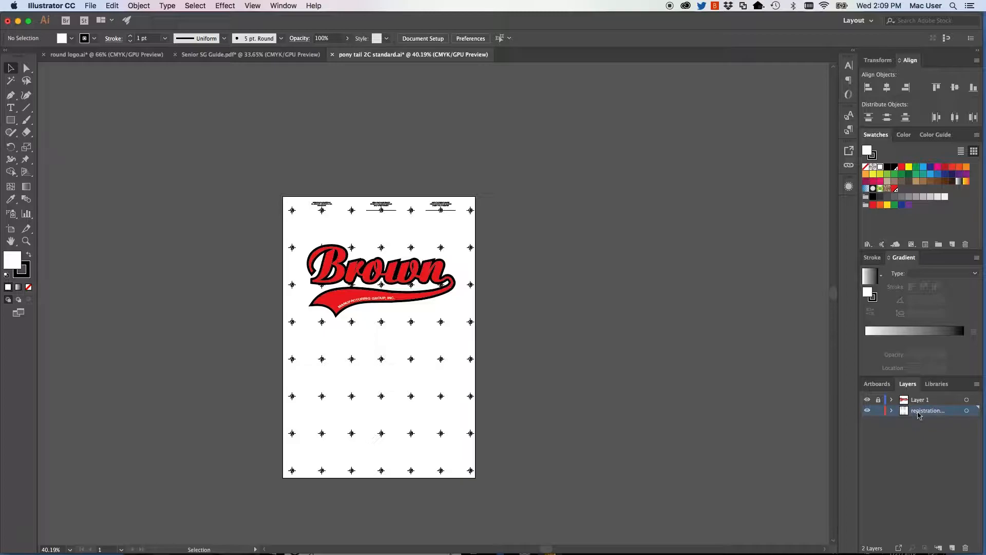
{"action": "left_click", "coordinate": [443, 359]}
{"action": "left_click", "coordinate": [133, 39]}
{"action": "left_click", "coordinate": [177, 215]}
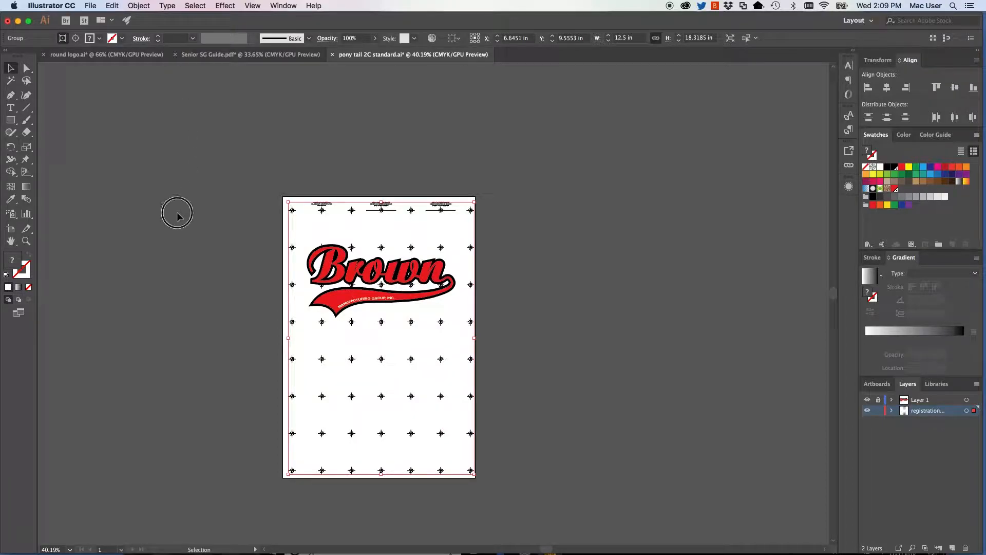
Delete the inner registration marks behind and directly around the Brown logo with Direct Selection.
{"action": "left_click", "coordinate": [27, 69]}
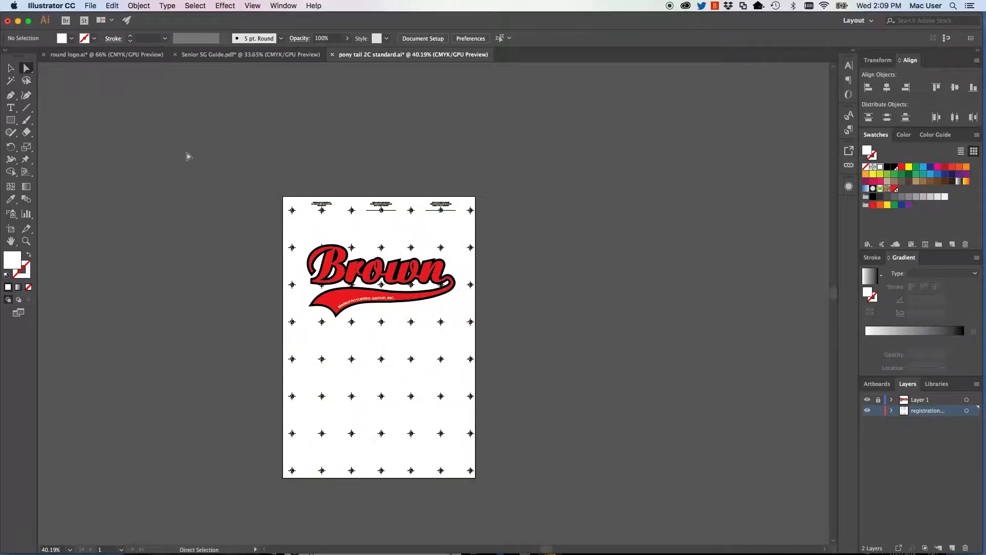
{"action": "left_click_drag", "start_coordinate": [303, 242], "coordinate": [459, 336]}
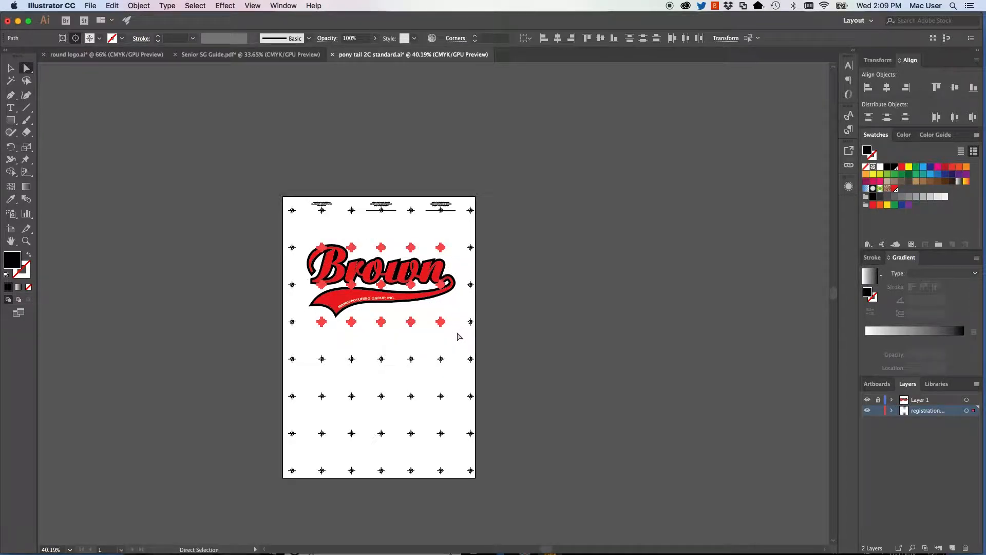
{"action": "key", "text": "Delete"}
Delete the bottom three rows of registration marks, including their leftover anchor points.
{"action": "left_click_drag", "start_coordinate": [290, 382], "coordinate": [473, 476]}
{"action": "key", "text": "Delete"}
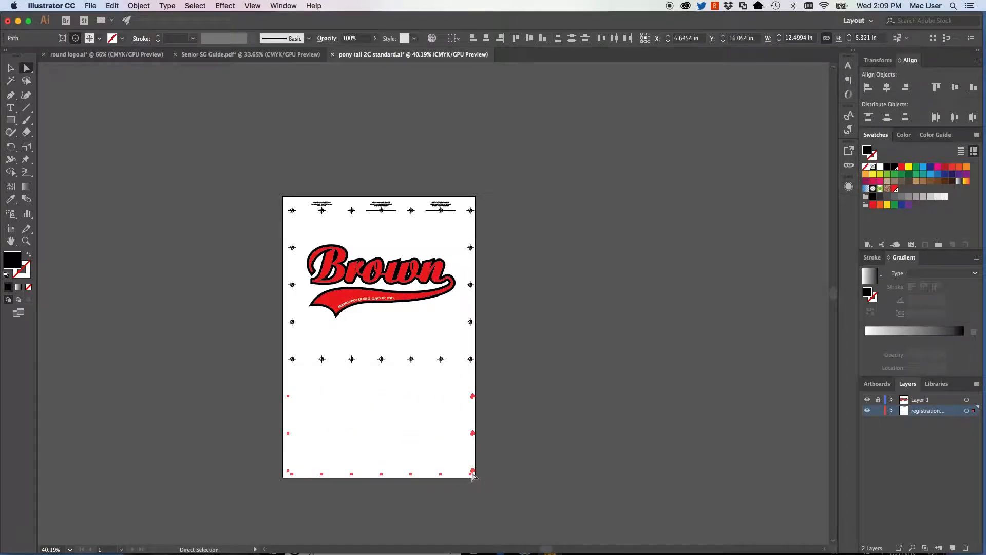
{"action": "key", "text": "Delete"}
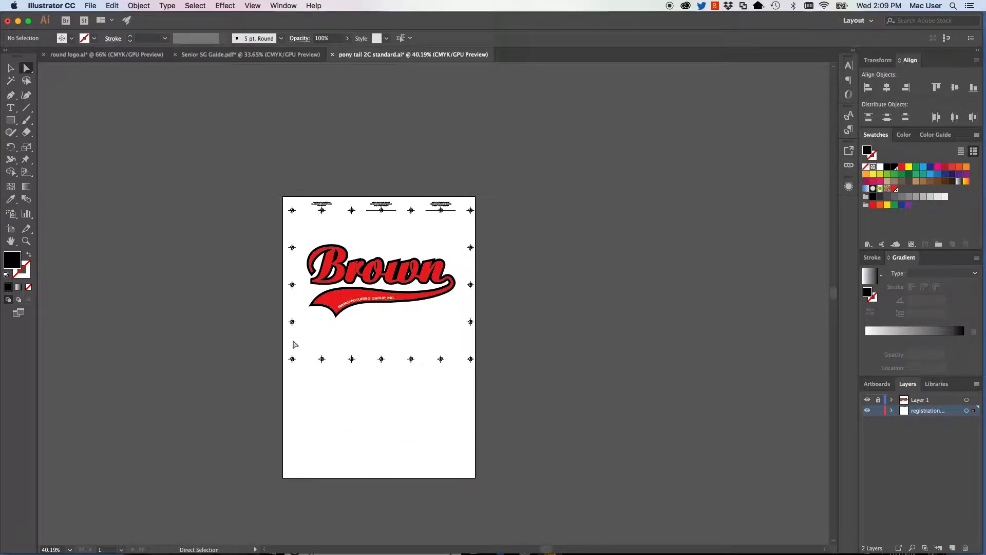
Delete the inner marks of the row below the logo and the marks beside the logo, keeping that row's two end marks.
{"action": "left_click_drag", "start_coordinate": [315, 346], "coordinate": [449, 377]}
{"action": "key", "text": "Delete"}
{"action": "left_click_drag", "start_coordinate": [456, 238], "coordinate": [472, 332]}
{"action": "key", "text": "Delete"}
{"action": "left_click_drag", "start_coordinate": [298, 242], "coordinate": [291, 333]}
{"action": "key", "text": "Delete"}
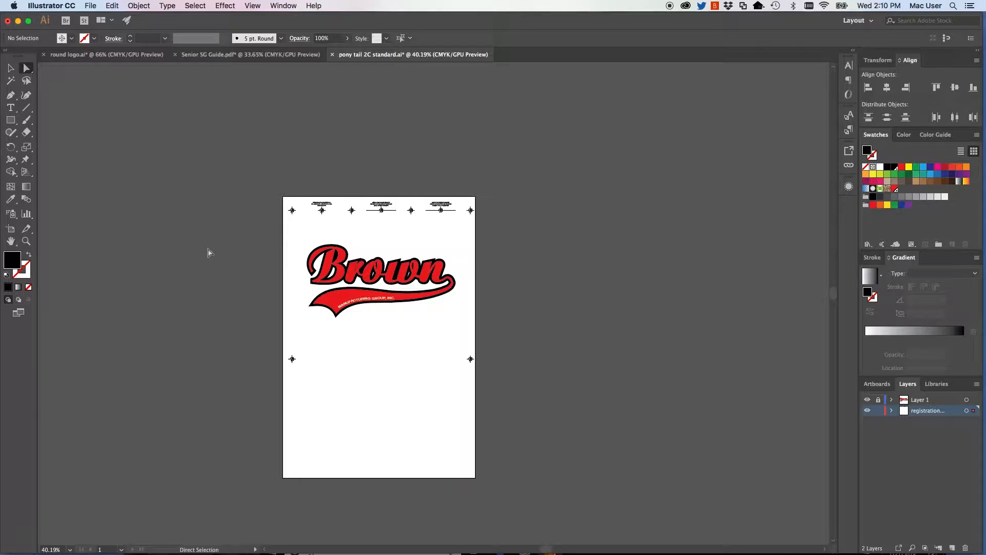
Open the print settings for the pony tail artwork and set the media size to 13x19 Super B.
{"action": "left_click", "coordinate": [98, 7]}
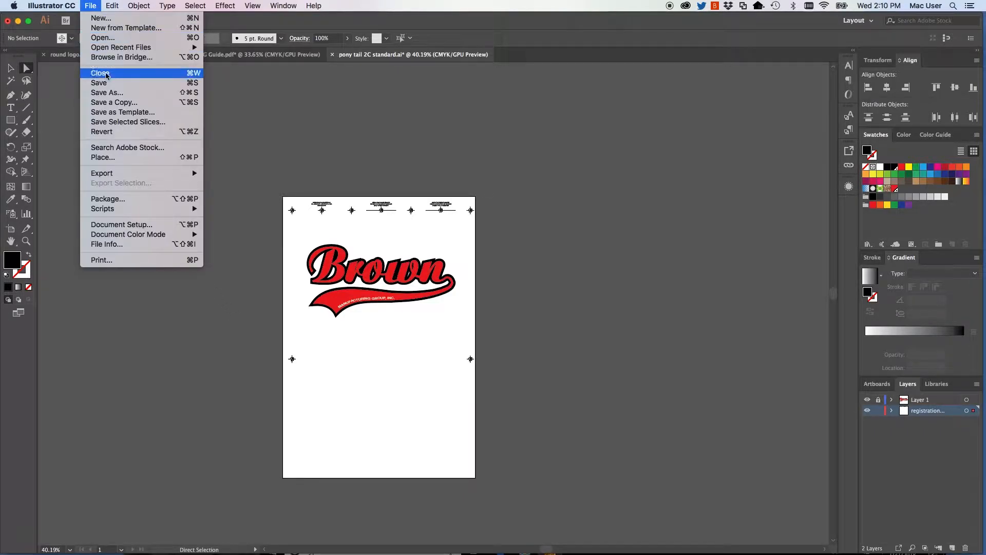
{"action": "left_click", "coordinate": [111, 260]}
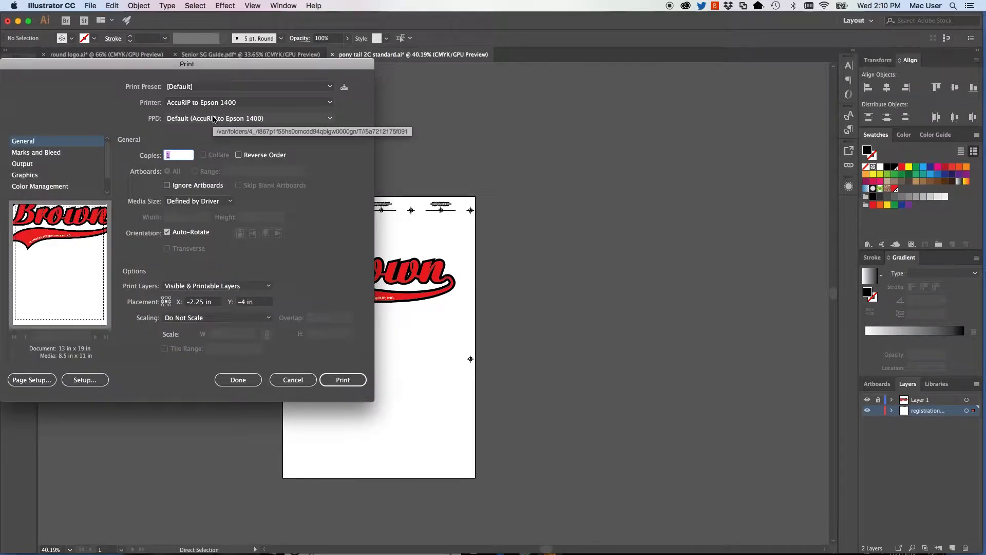
{"action": "left_click", "coordinate": [184, 201]}
{"action": "scroll", "coordinate": [184, 260], "scroll_direction": "down", "scroll_amount": 3}
{"action": "left_click", "coordinate": [187, 286]}
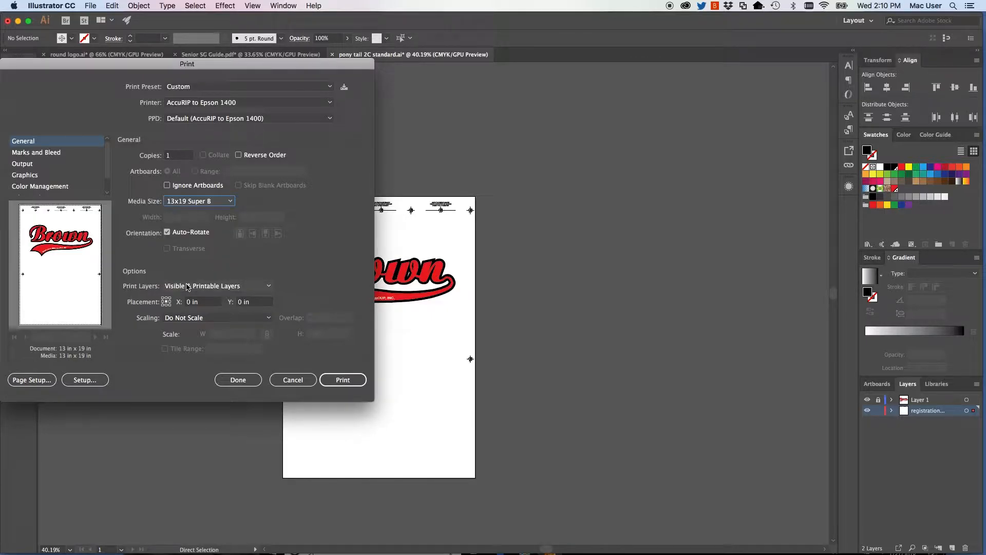
Set the output mode to Separations (Host-Based) with only the C=0 M=0 Y=0 K=100 1 and tru red inks enabled, and print the films.
{"action": "left_click", "coordinate": [22, 164]}
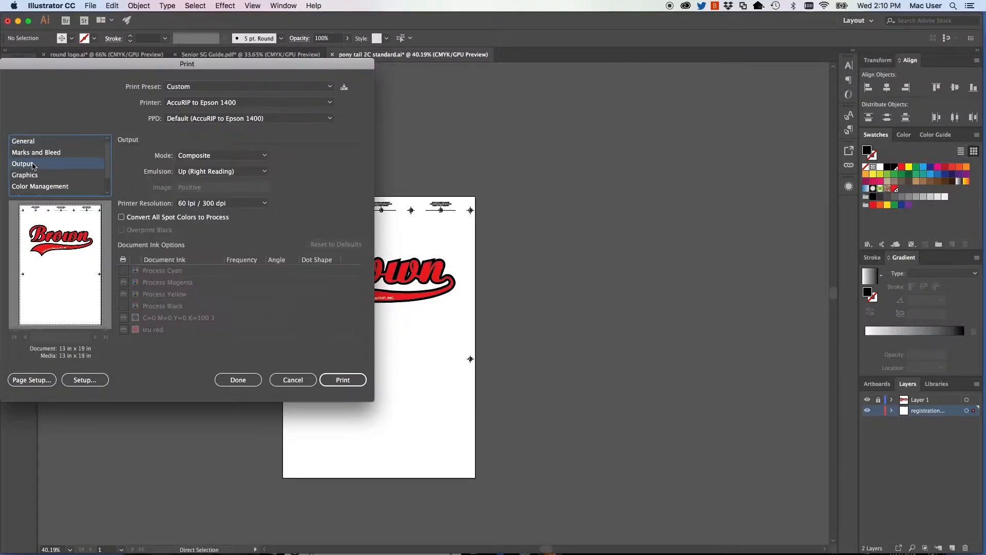
{"action": "left_click", "coordinate": [201, 155]}
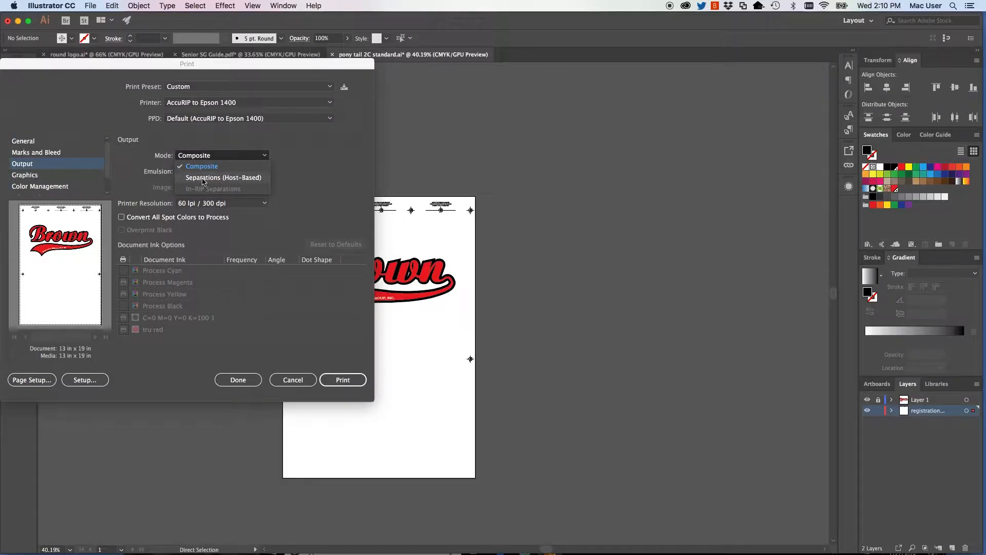
{"action": "left_click", "coordinate": [203, 173]}
{"action": "left_click", "coordinate": [124, 282]}
{"action": "left_click", "coordinate": [124, 294]}
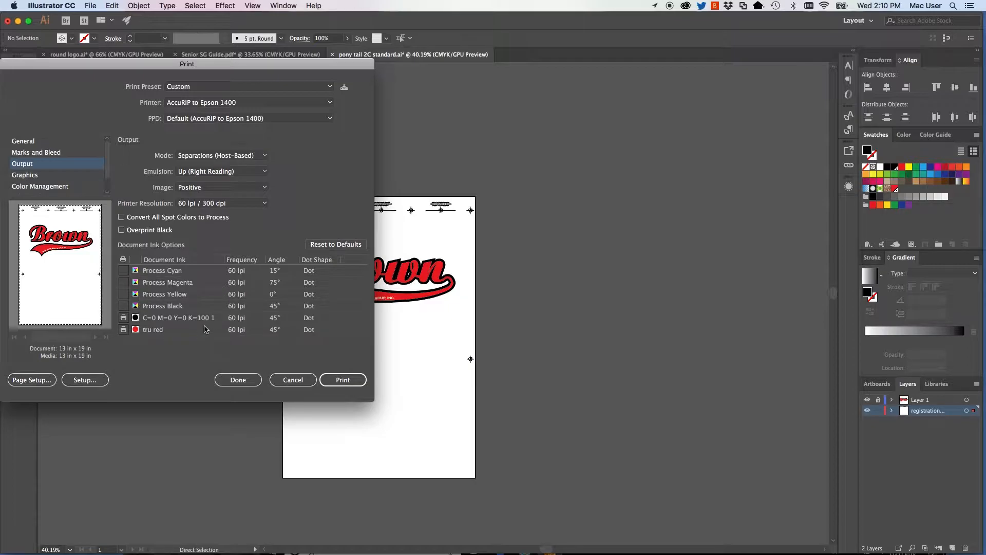
{"action": "left_click", "coordinate": [334, 380]}
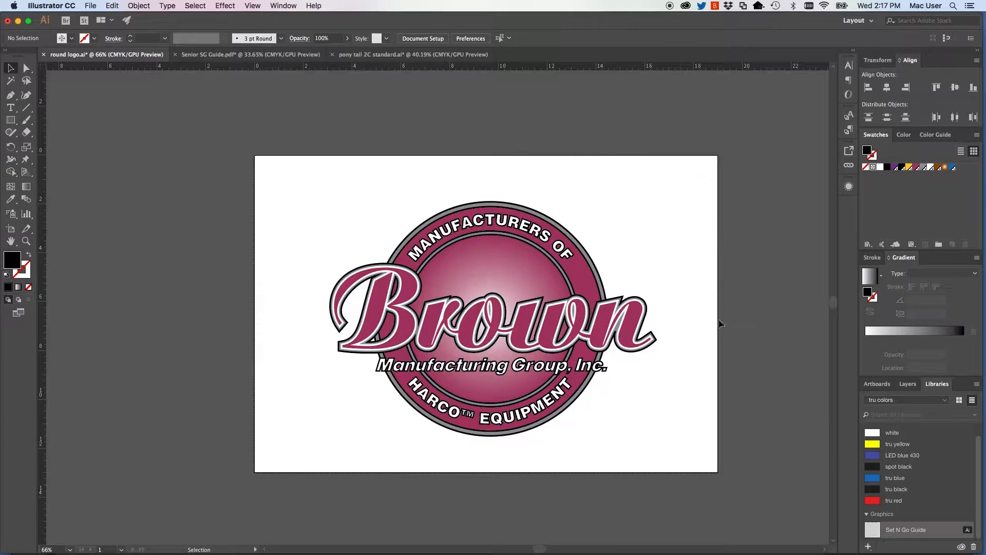
Place the Set N Go Guide graphic from the tru colors library onto the registration marks layer of the round logo document.
{"action": "left_click", "coordinate": [907, 384]}
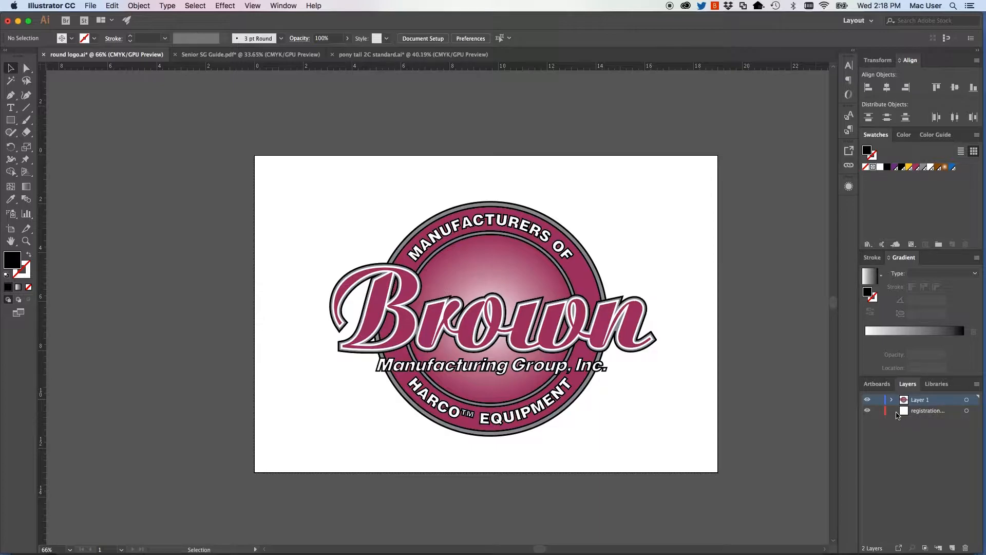
{"action": "left_click", "coordinate": [923, 411]}
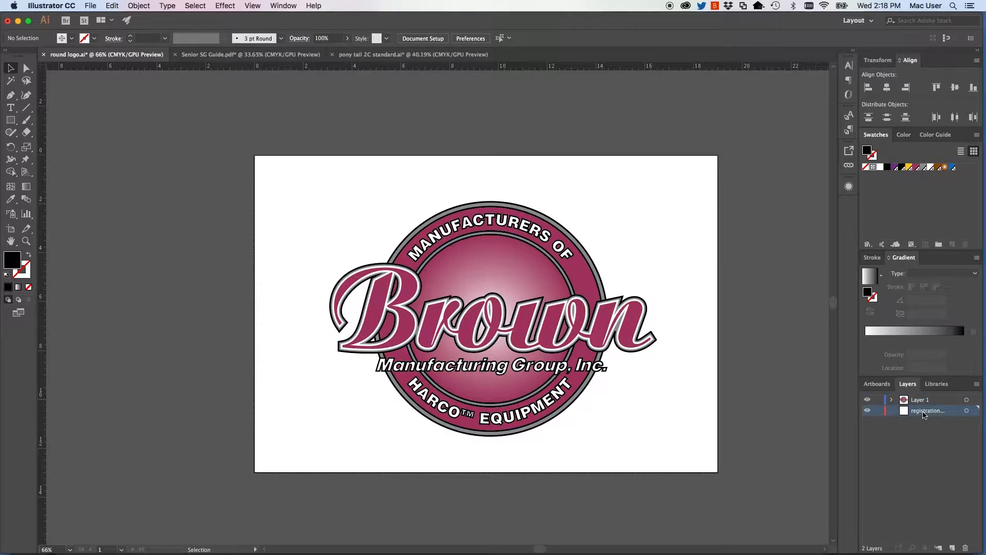
{"action": "left_click", "coordinate": [937, 384]}
{"action": "left_click_drag", "start_coordinate": [919, 527], "coordinate": [439, 226]}
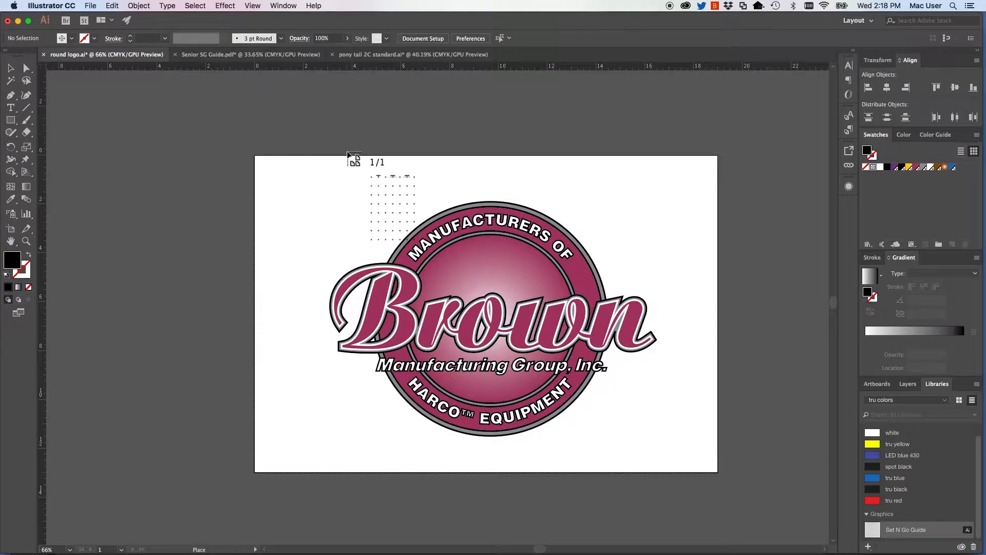
{"action": "left_click", "coordinate": [347, 152]}
Position the guide with its top row near the artboard's upper edge and move the round logo down, clear of that row.
{"action": "left_click_drag", "start_coordinate": [501, 159], "coordinate": [492, 173]}
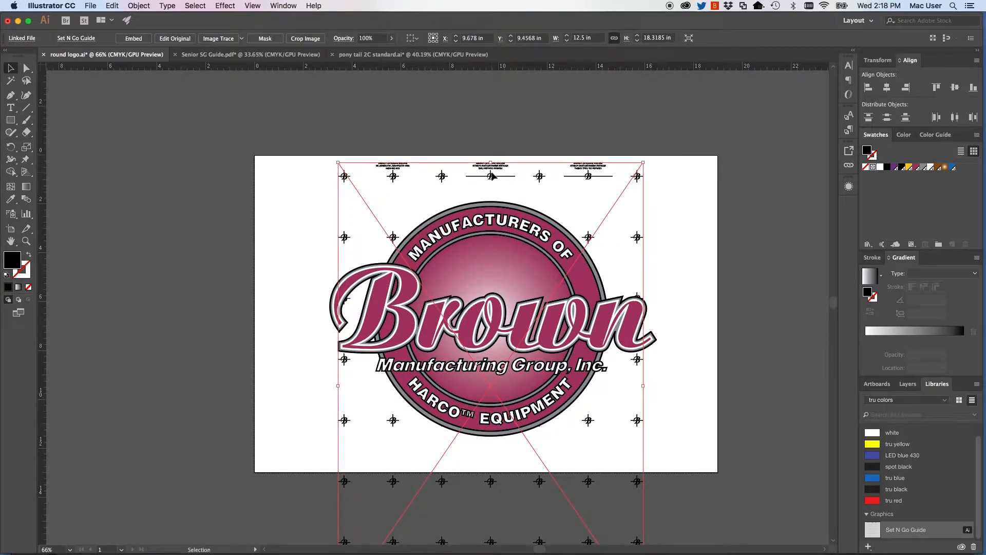
{"action": "left_click_drag", "start_coordinate": [482, 334], "coordinate": [479, 366]}
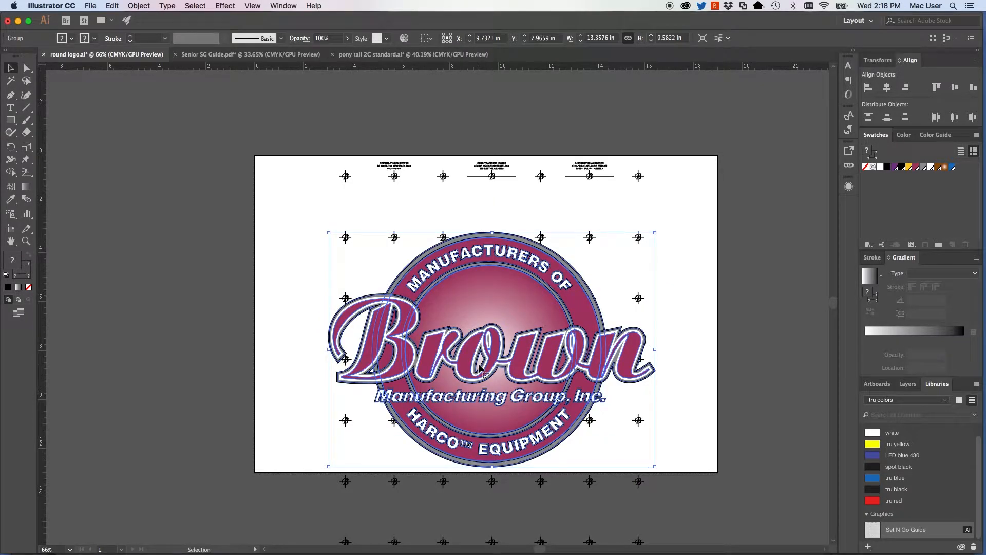
{"action": "left_click", "coordinate": [277, 331]}
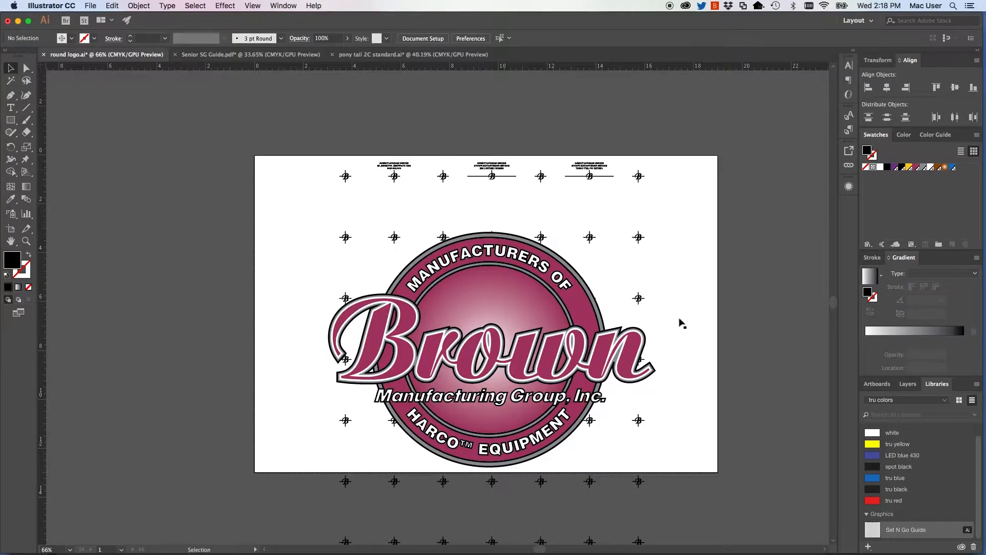
Lock Layer 1 and embed the linked guide graphic on the registration marks layer of the round logo document.
{"action": "left_click", "coordinate": [908, 392]}
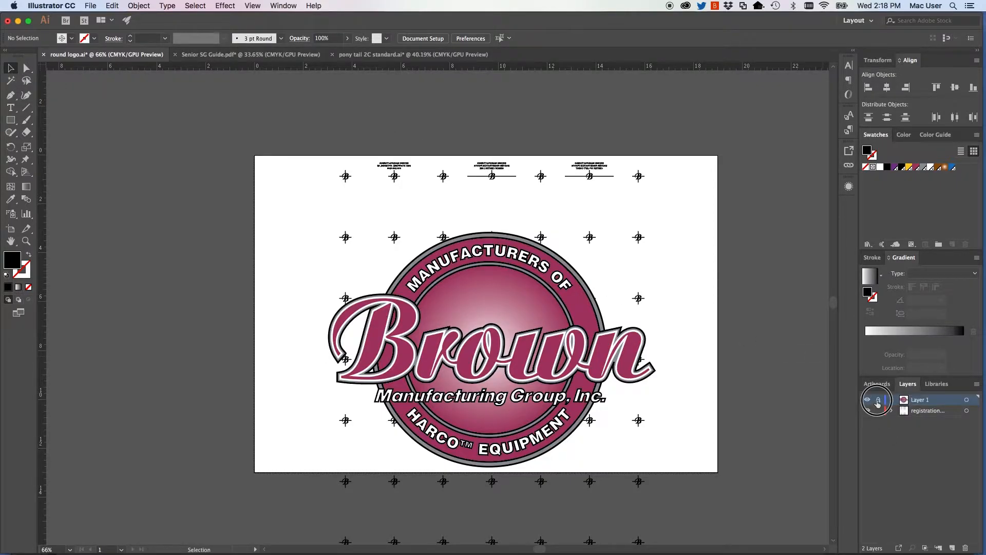
{"action": "left_click", "coordinate": [932, 415]}
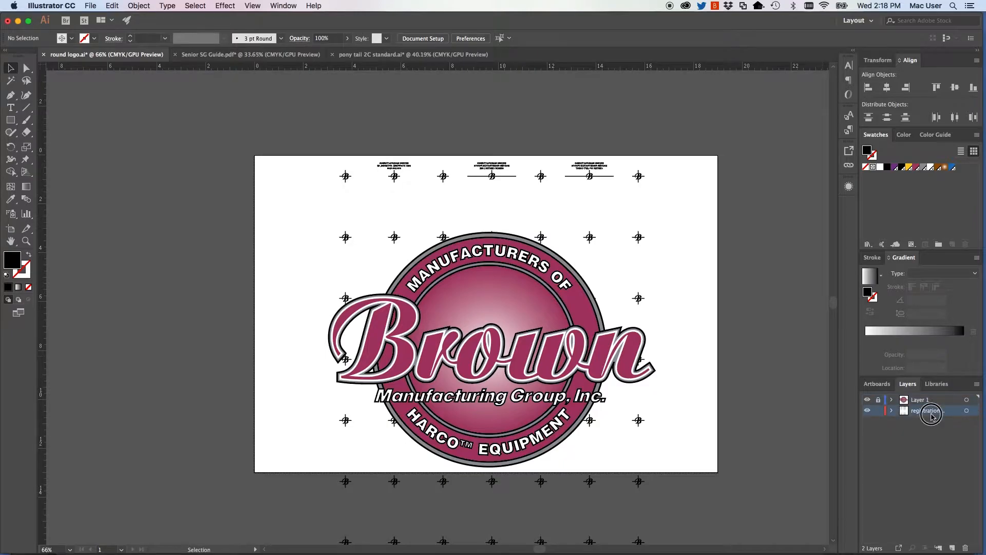
{"action": "left_click", "coordinate": [393, 237]}
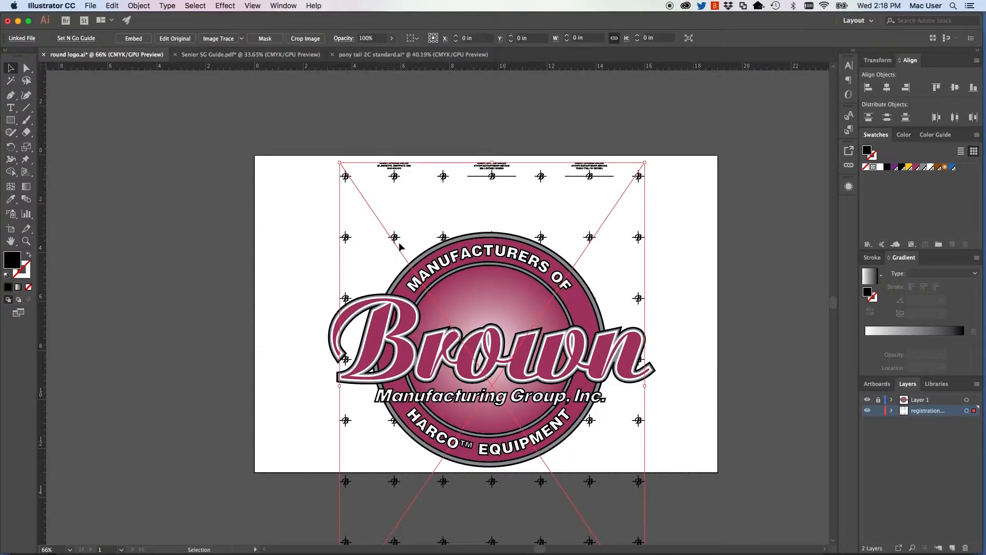
{"action": "left_click", "coordinate": [139, 43]}
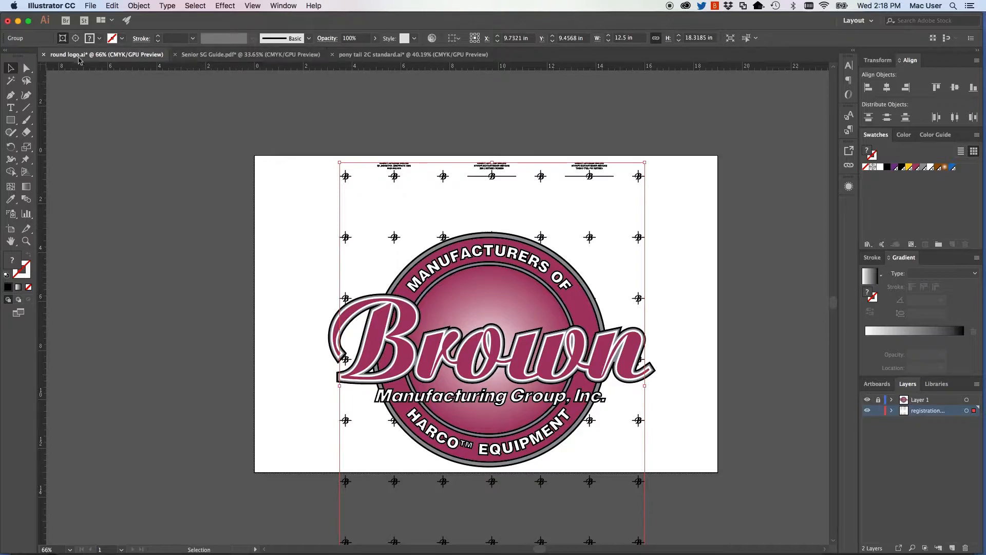
Delete the inner registration marks behind and around the round Brown logo with Direct Selection, keeping the outer columns.
{"action": "left_click", "coordinate": [26, 68]}
{"action": "left_click", "coordinate": [278, 174]}
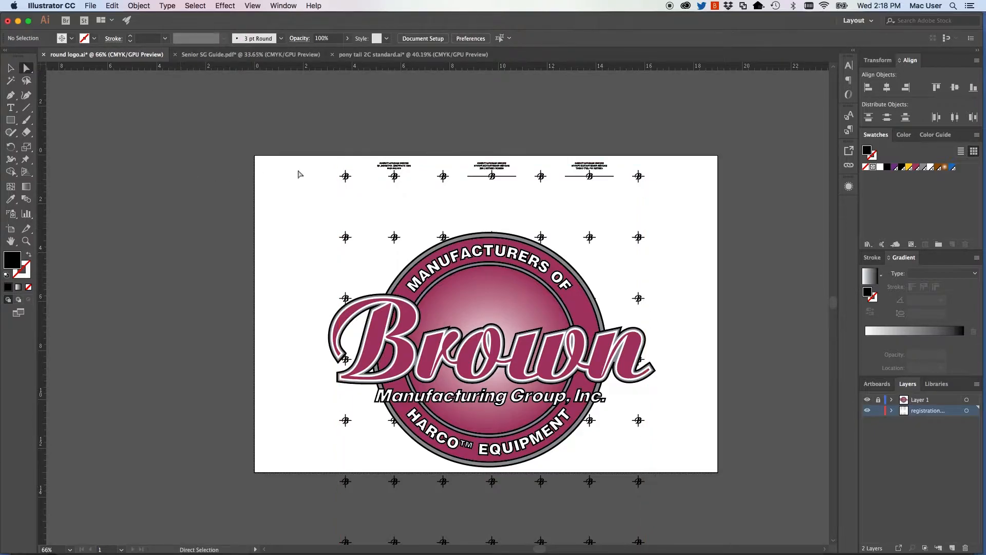
{"action": "left_click_drag", "start_coordinate": [380, 214], "coordinate": [605, 432]}
{"action": "key", "text": "Delete"}
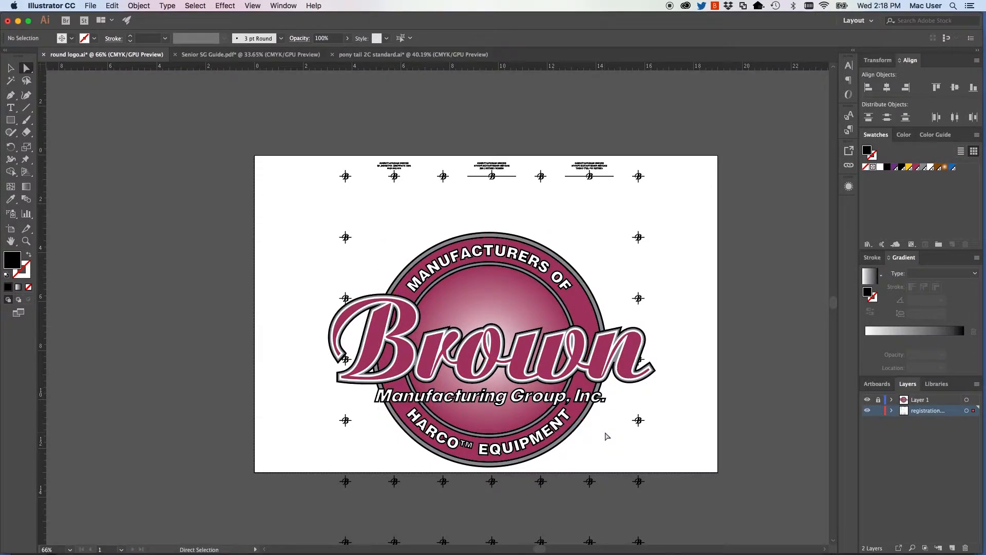
Delete the three upper side marks below the top row on both sides of the round logo.
{"action": "left_click_drag", "start_coordinate": [623, 225], "coordinate": [643, 383]}
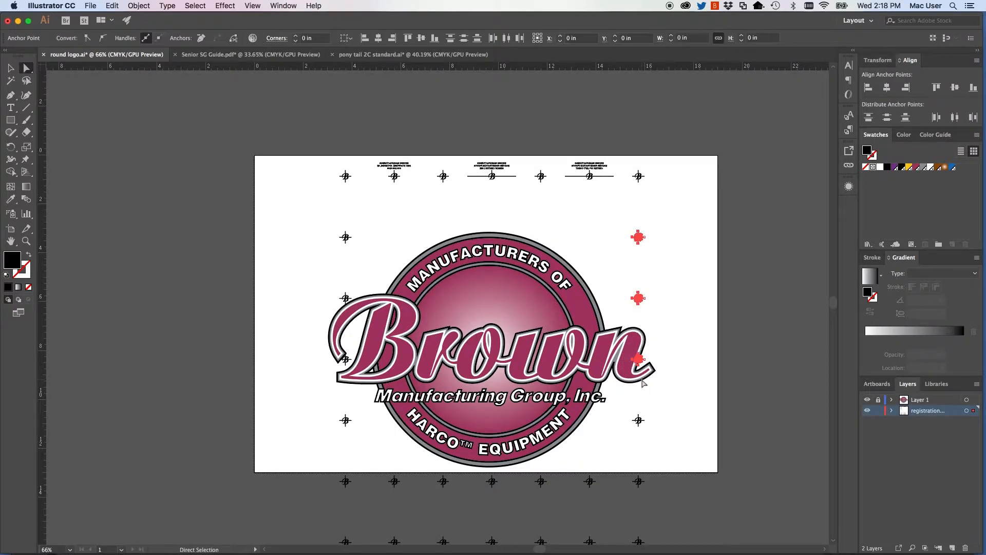
{"action": "key", "text": "Delete"}
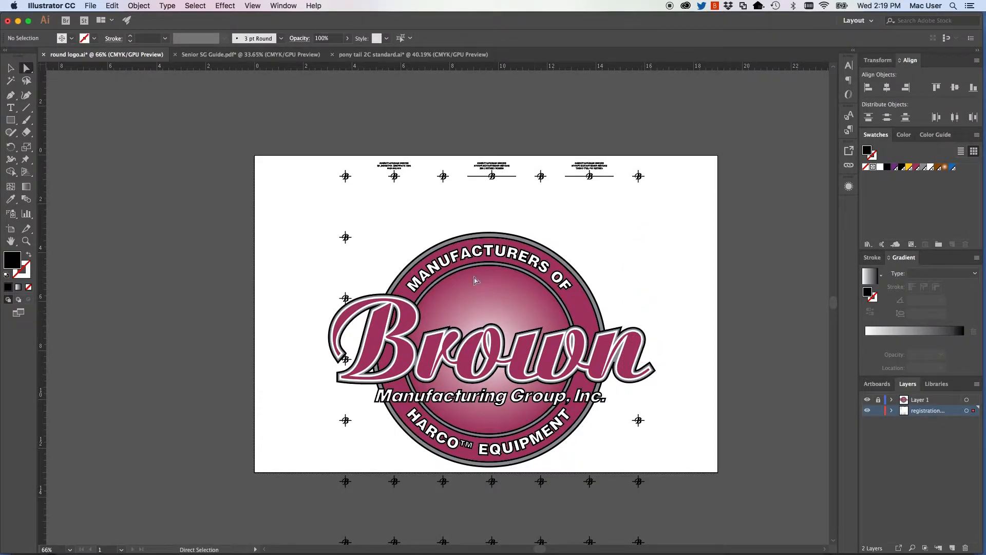
{"action": "left_click_drag", "start_coordinate": [386, 215], "coordinate": [344, 399]}
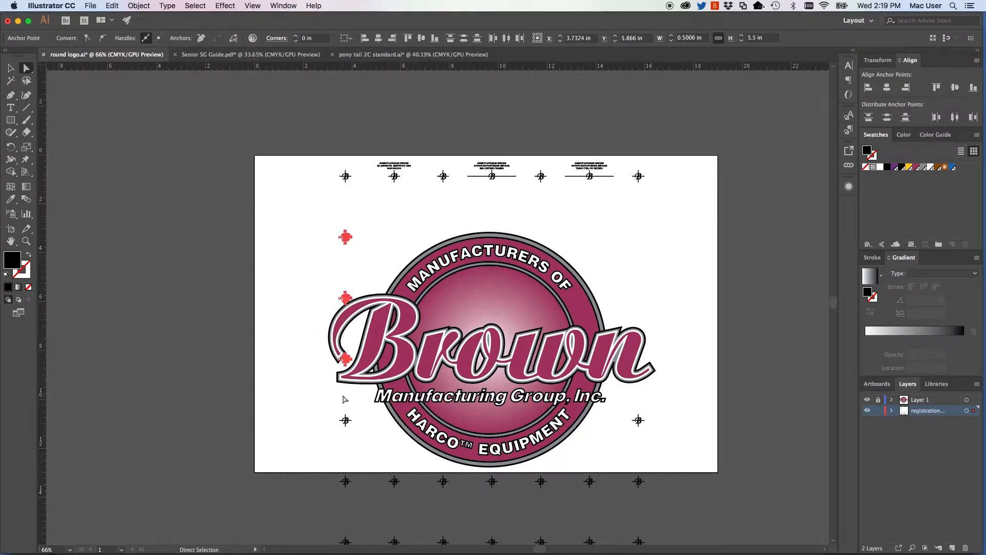
{"action": "key", "text": "Delete"}
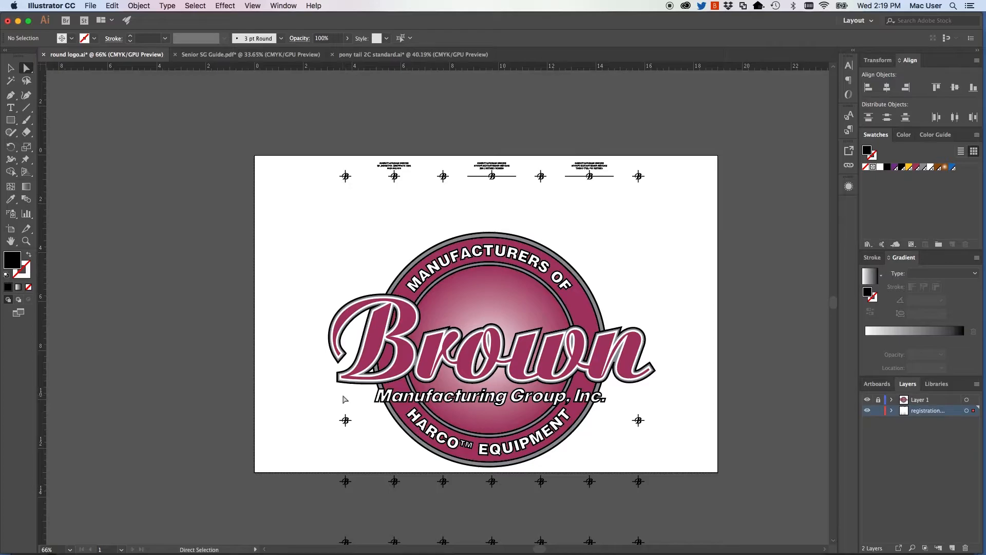
Print the round logo's host-based separations with the 1 WHITE ink excluded from the output.
{"action": "left_click", "coordinate": [93, 7]}
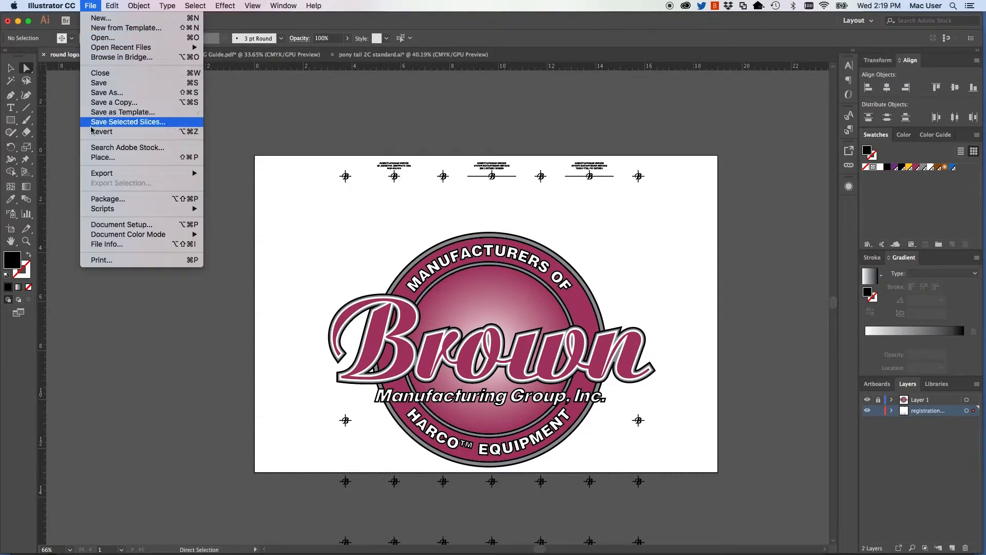
{"action": "left_click", "coordinate": [98, 259]}
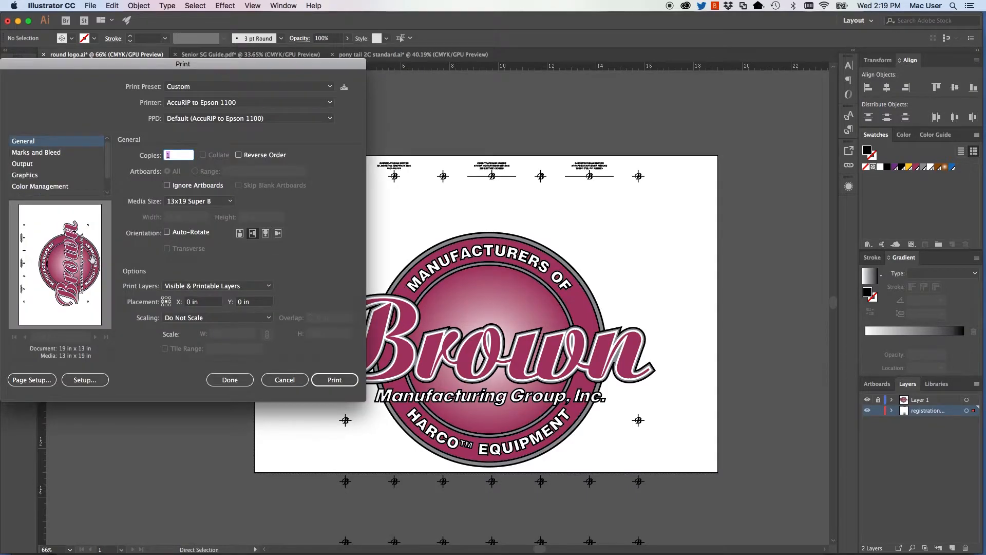
{"action": "left_click", "coordinate": [22, 163]}
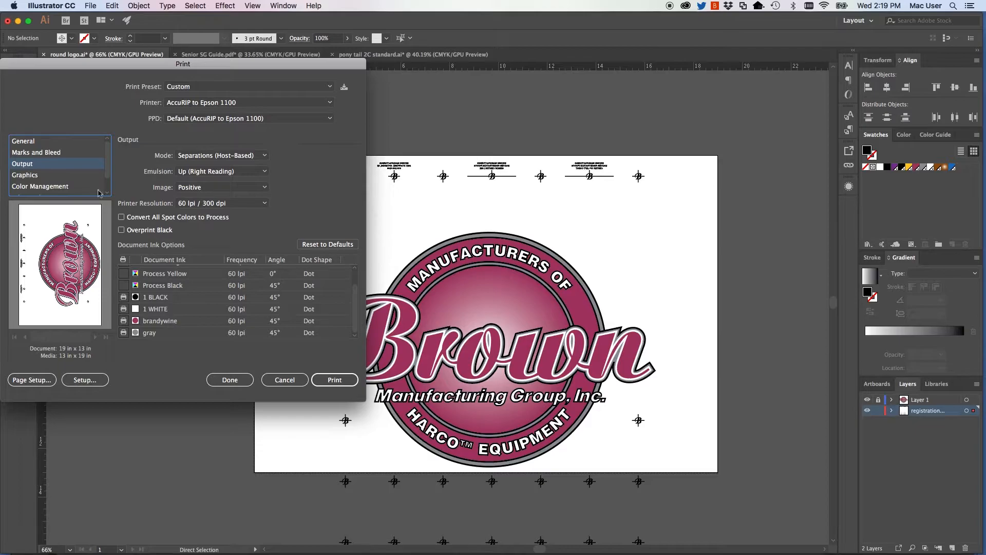
{"action": "left_click", "coordinate": [123, 309]}
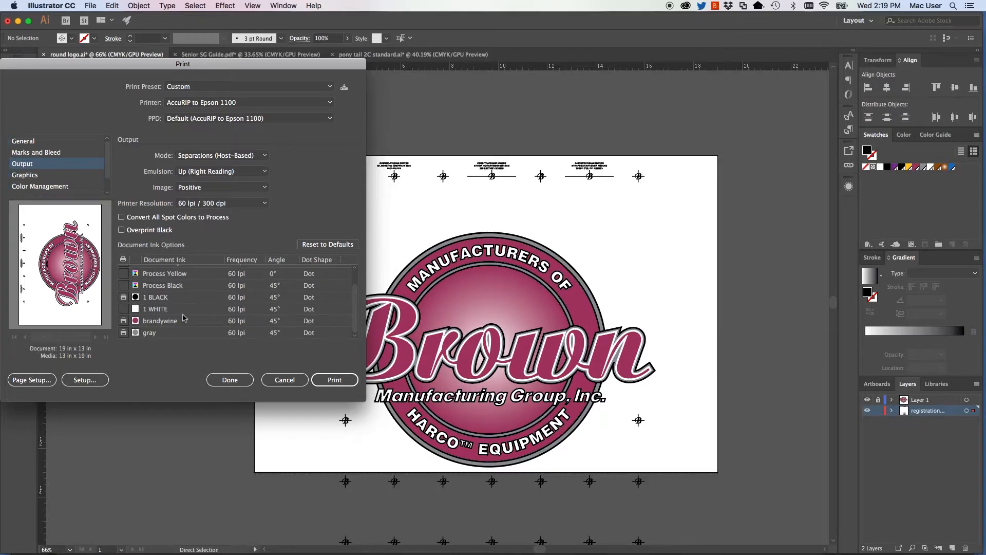
{"action": "left_click", "coordinate": [331, 381]}
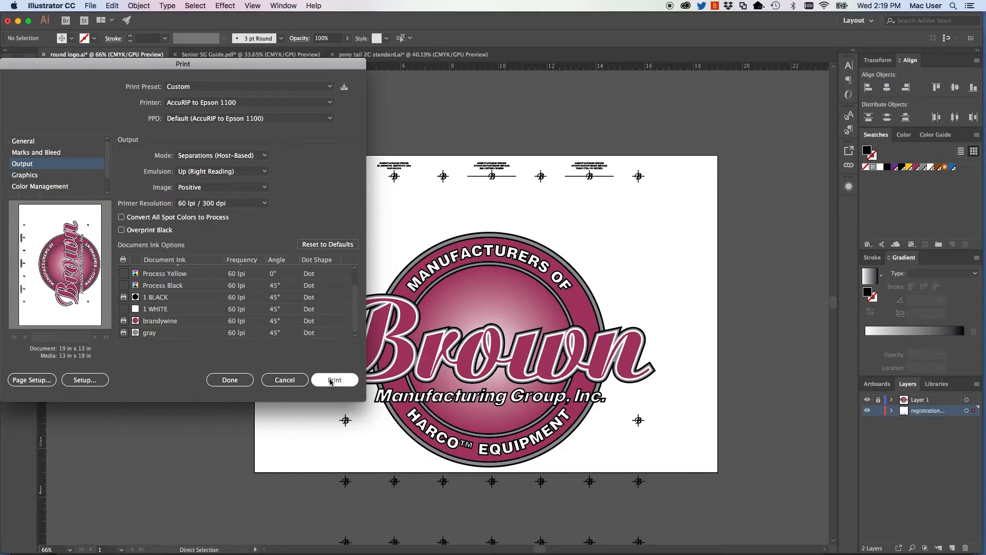